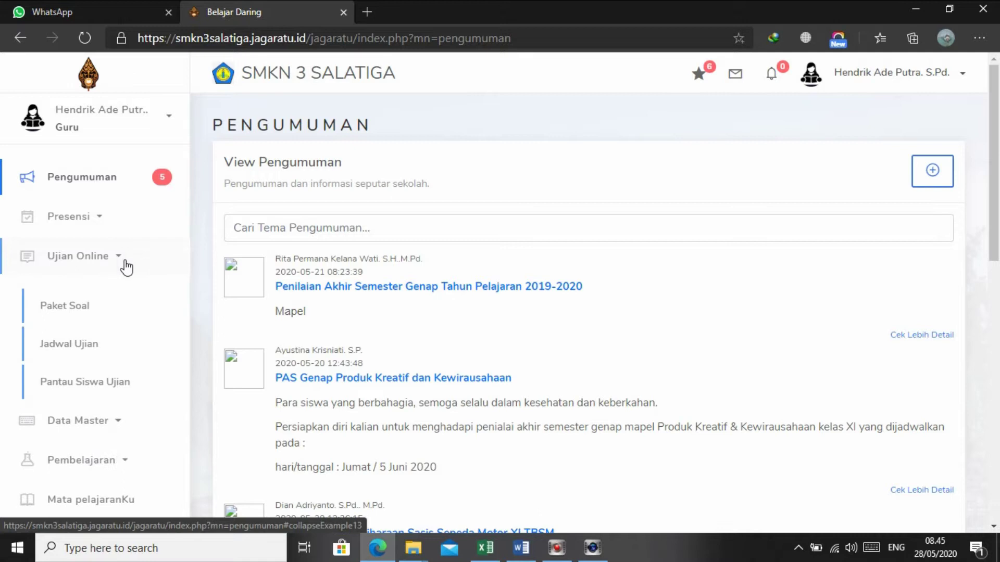
Start a new question package under Ujian Online, name it Paket 1 and choose the subject SM-4 | Robotik
click(82, 311)
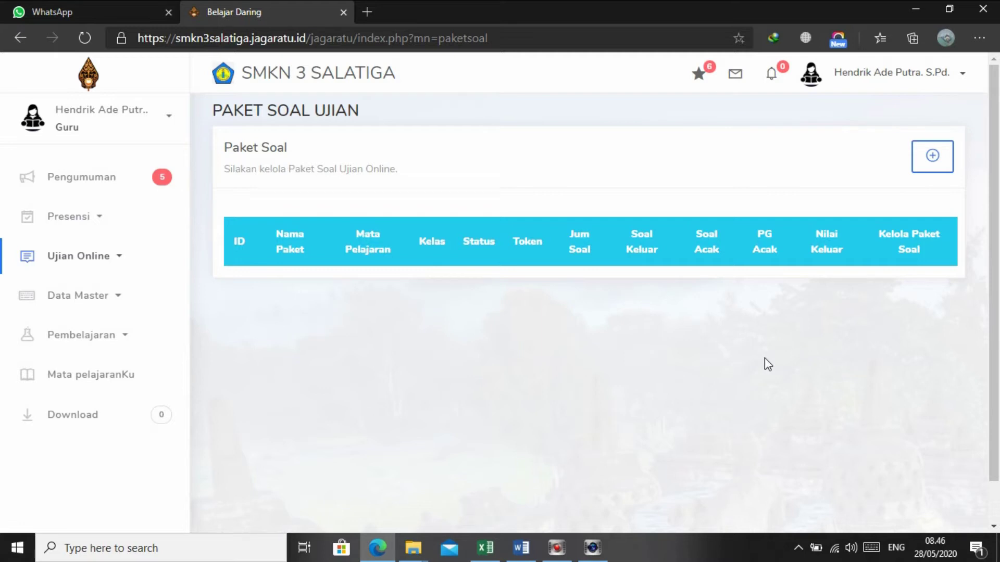
click(933, 157)
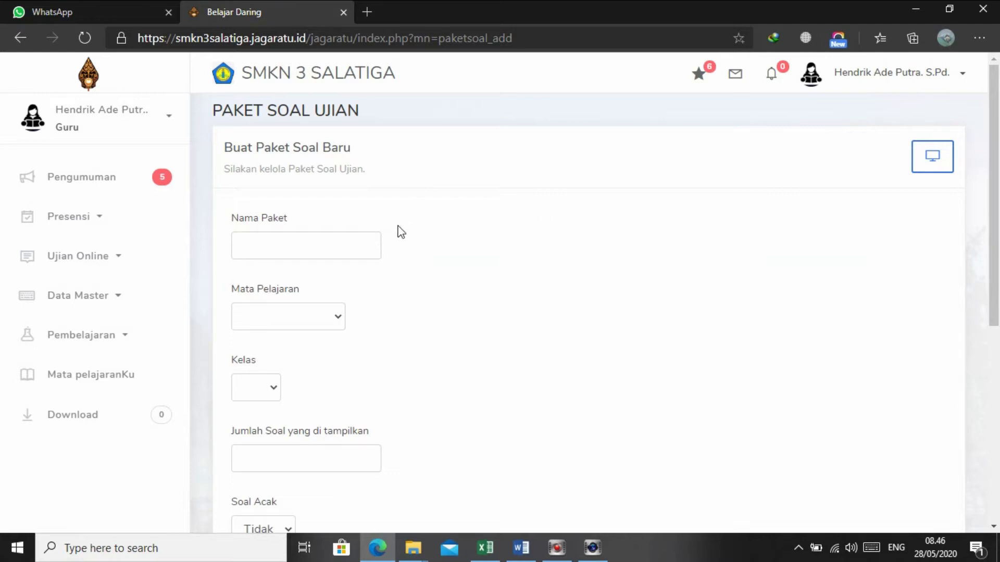
click(290, 243)
text(Paket 1)
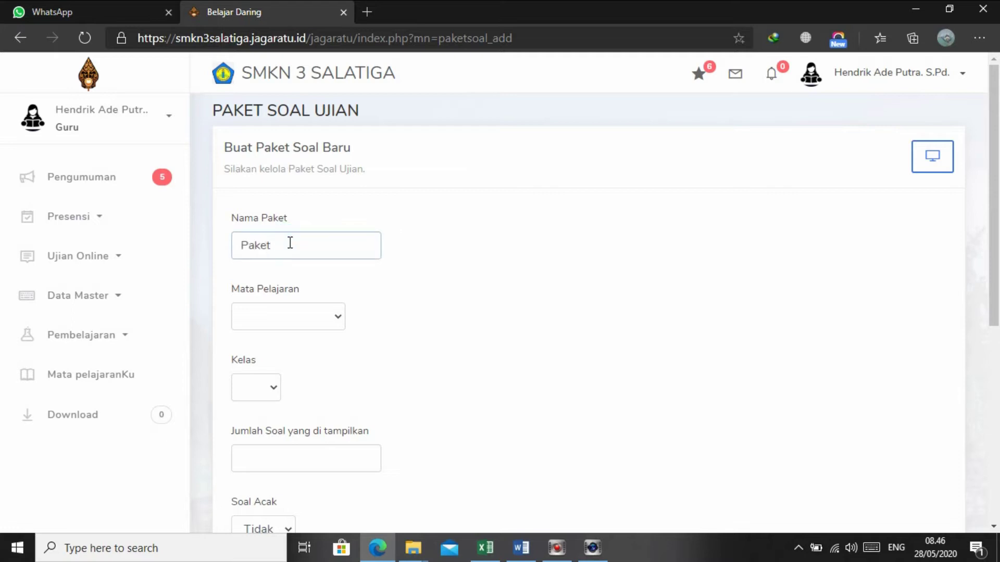
click(330, 318)
click(317, 358)
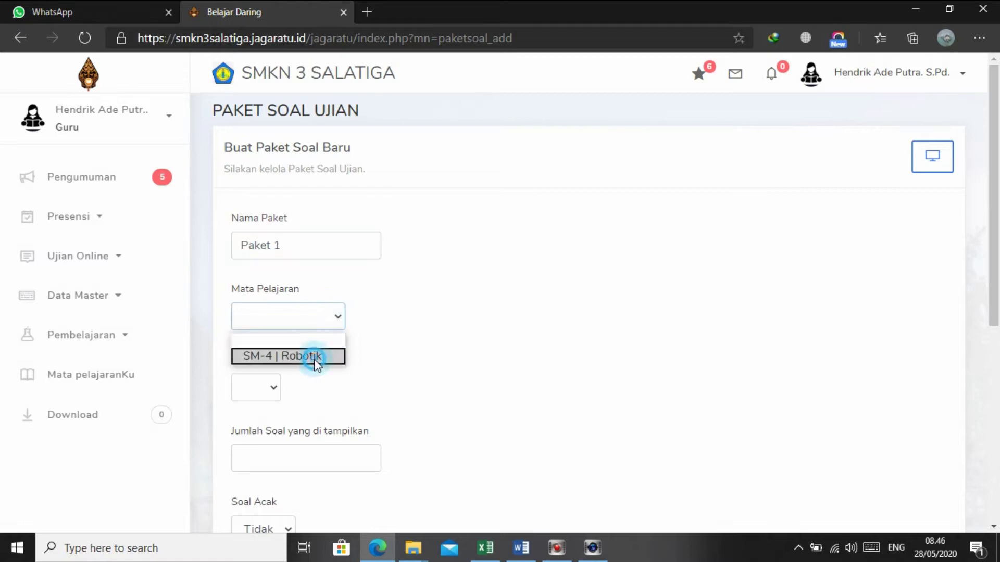
click(319, 365)
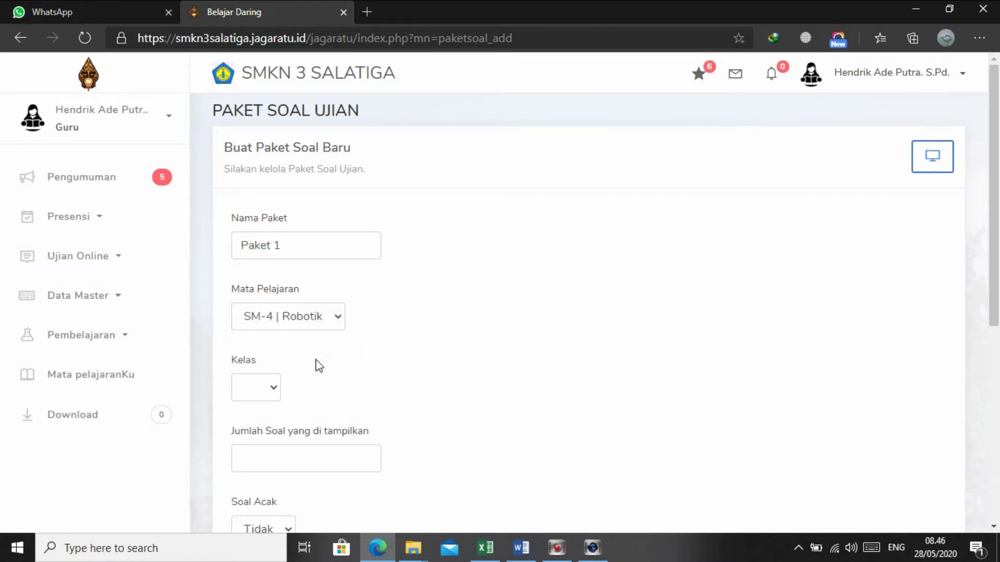
Set the package's class to 11 and the number of questions shown to 10
click(266, 387)
click(256, 345)
click(375, 379)
scroll(375, 379, down, 1)
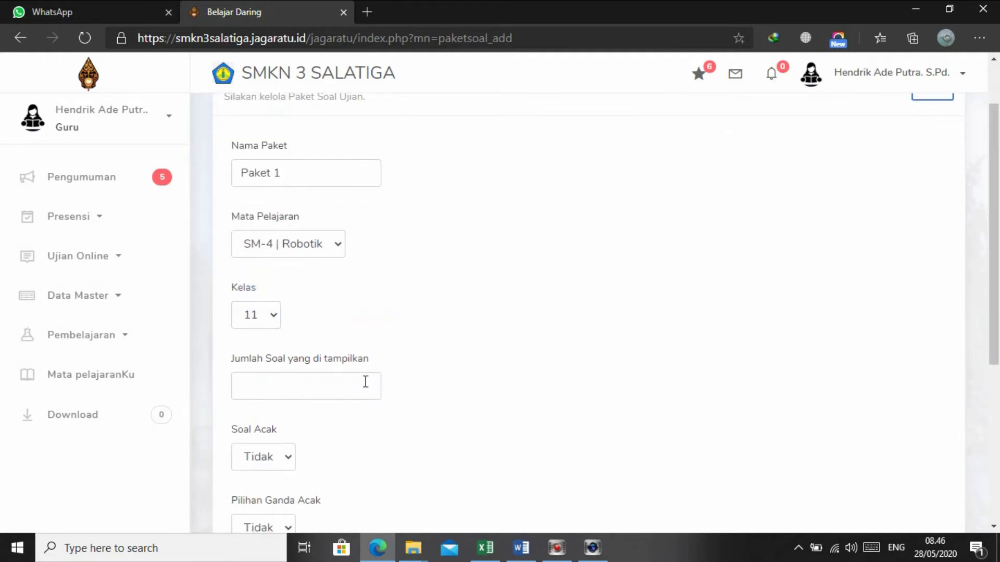
click(311, 390)
text(10)
click(396, 391)
scroll(399, 397, up, 2)
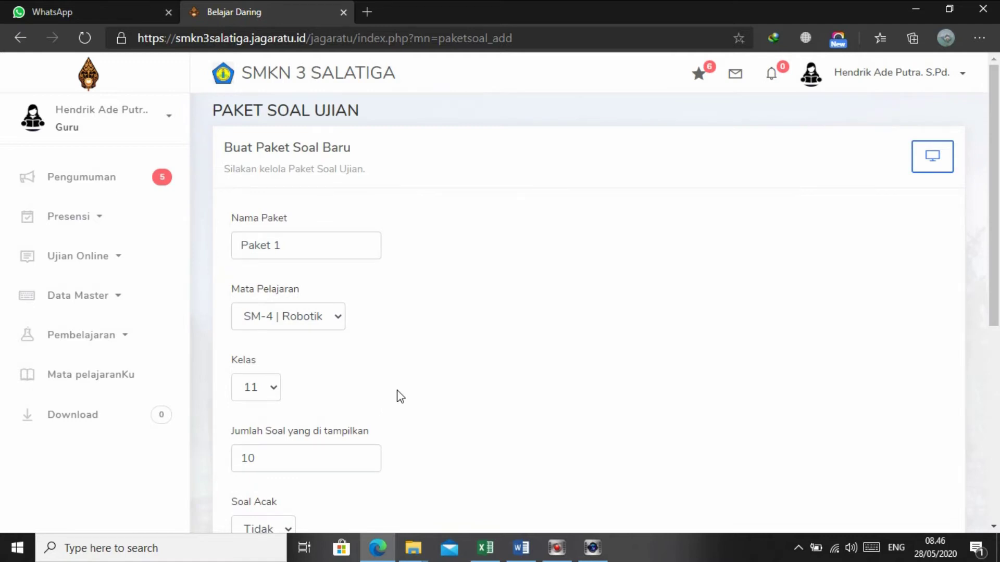
scroll(400, 397, down, 6)
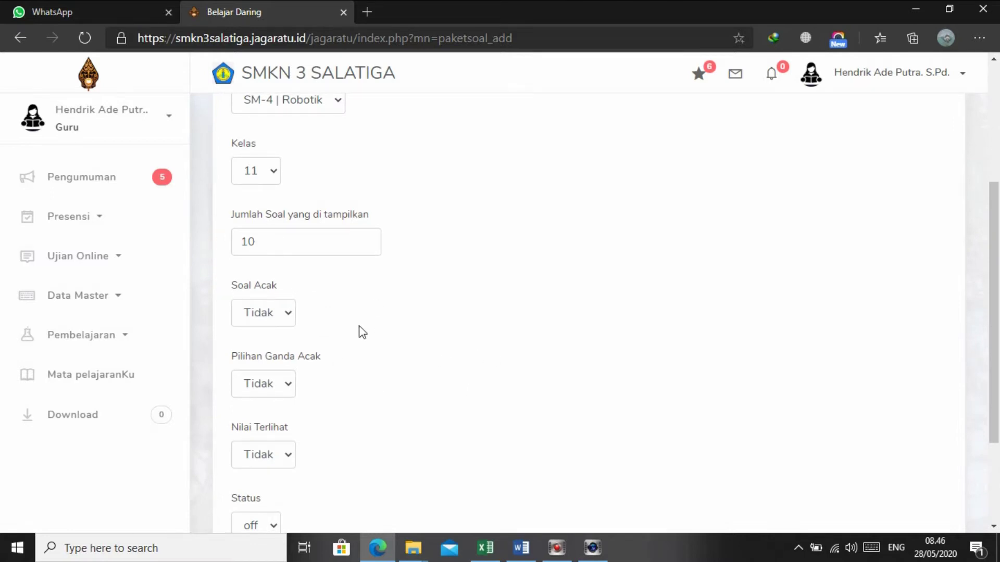
Turn on random order for both questions and answer choices by setting Soal Acak and Pilihan Ganda Acak to Ya
click(287, 322)
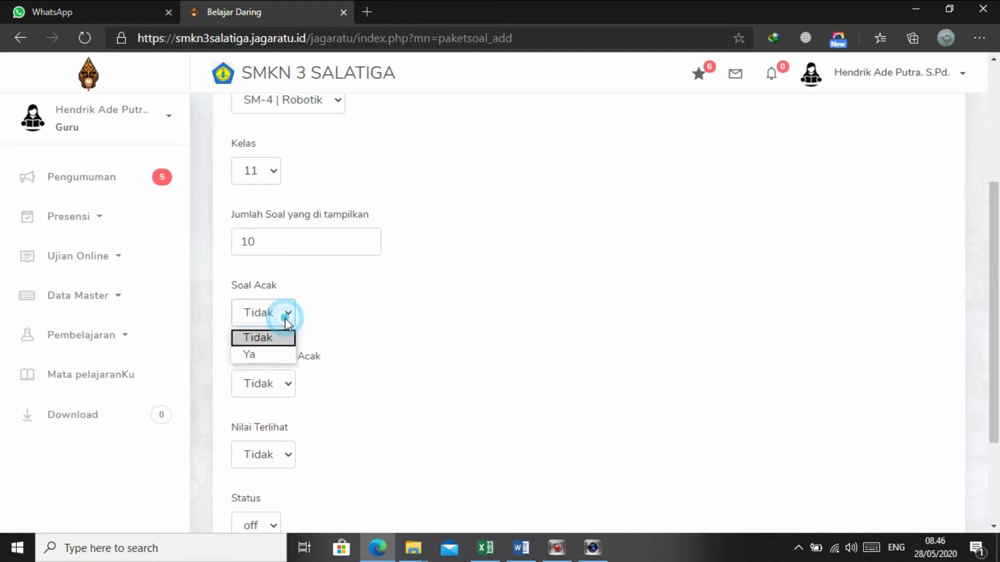
click(273, 354)
click(335, 304)
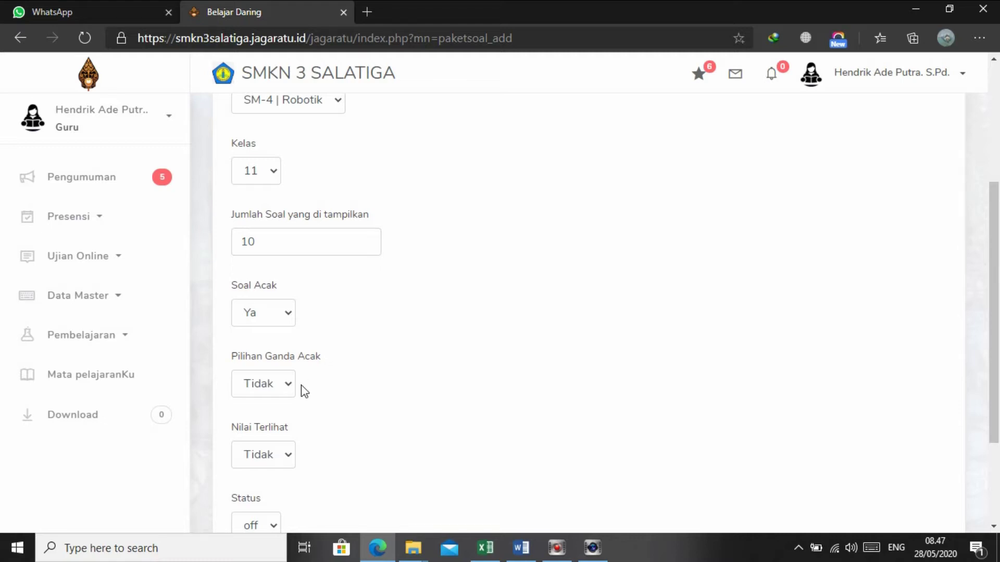
click(288, 385)
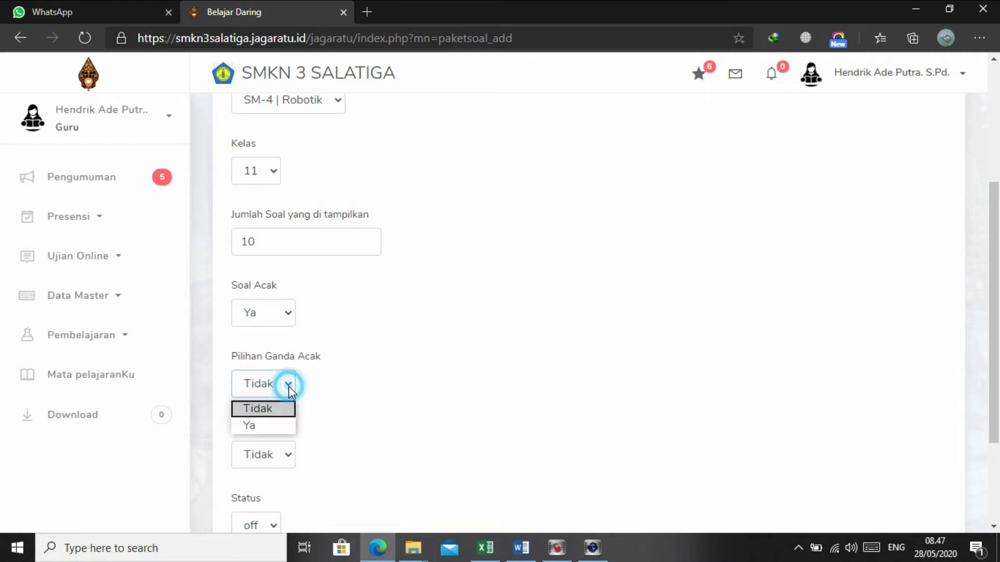
click(264, 426)
Keep Nilai Terlihat at Tidak and Status at off, and save the question package
scroll(380, 404, down, 3)
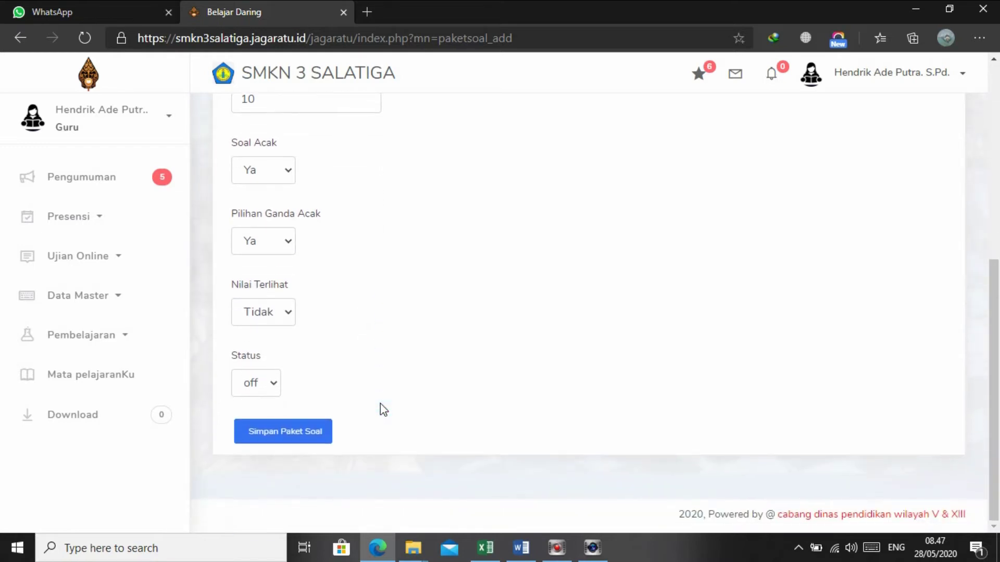
click(287, 317)
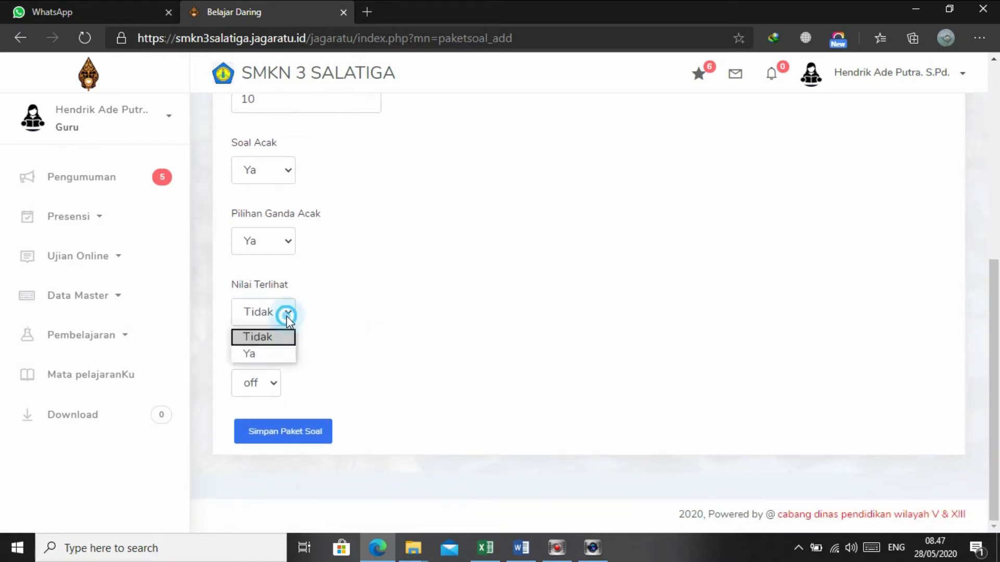
click(272, 343)
click(341, 354)
click(268, 392)
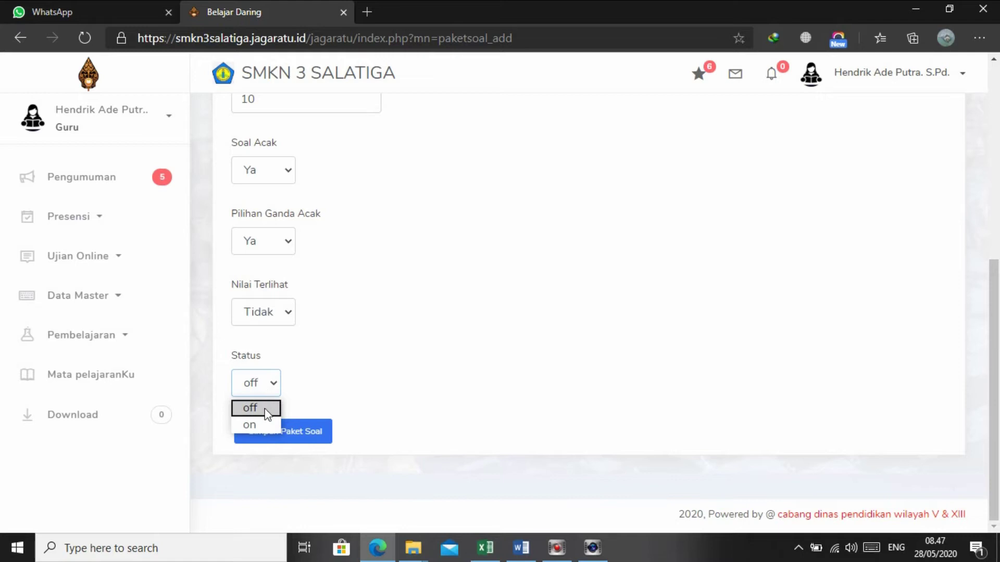
click(321, 390)
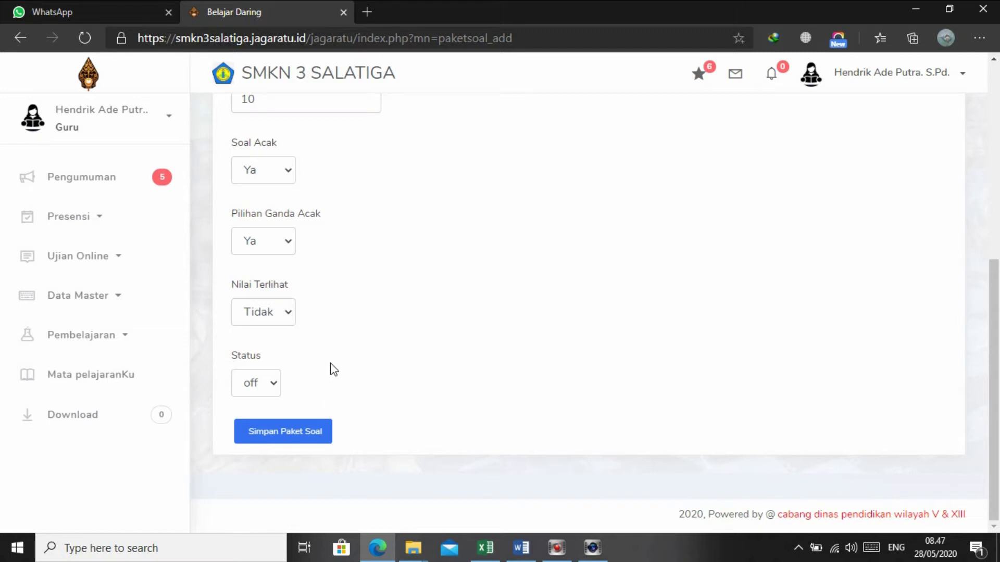
scroll(331, 369, up, 6)
scroll(398, 350, down, 7)
click(280, 432)
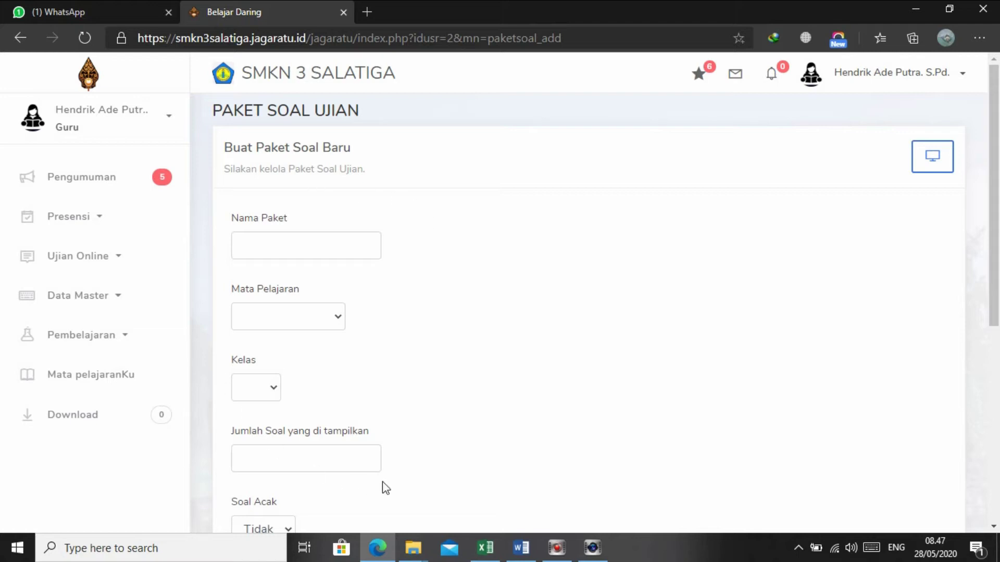
Return to the package list, open the multiple-choice question entry form for Paket 1 and view the answer key options
click(932, 162)
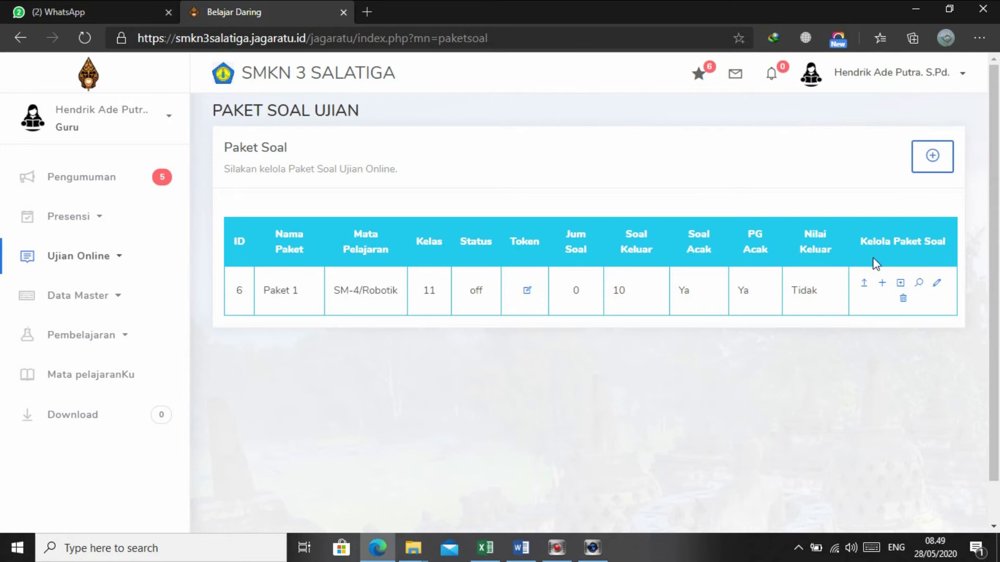
click(882, 286)
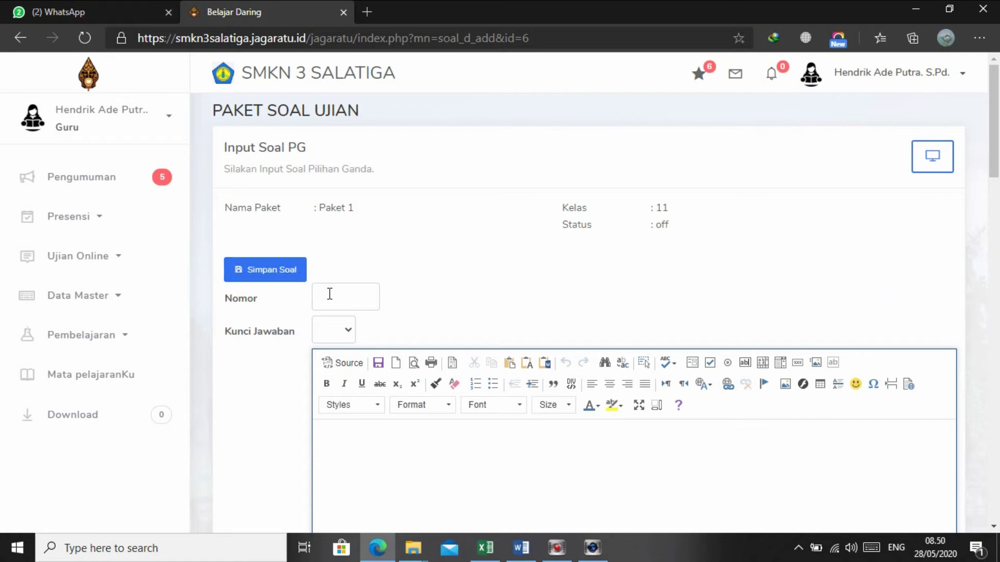
click(349, 329)
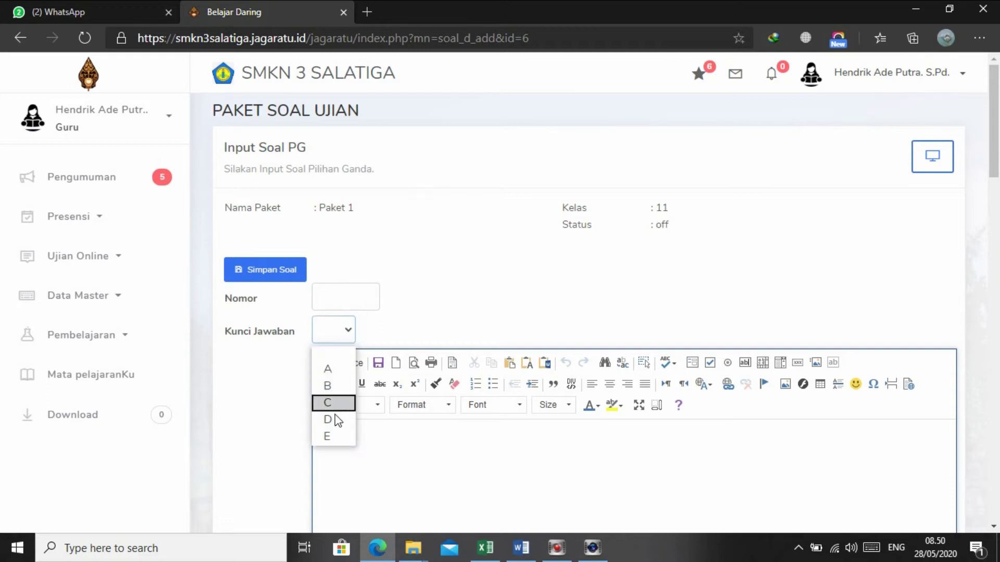
click(411, 320)
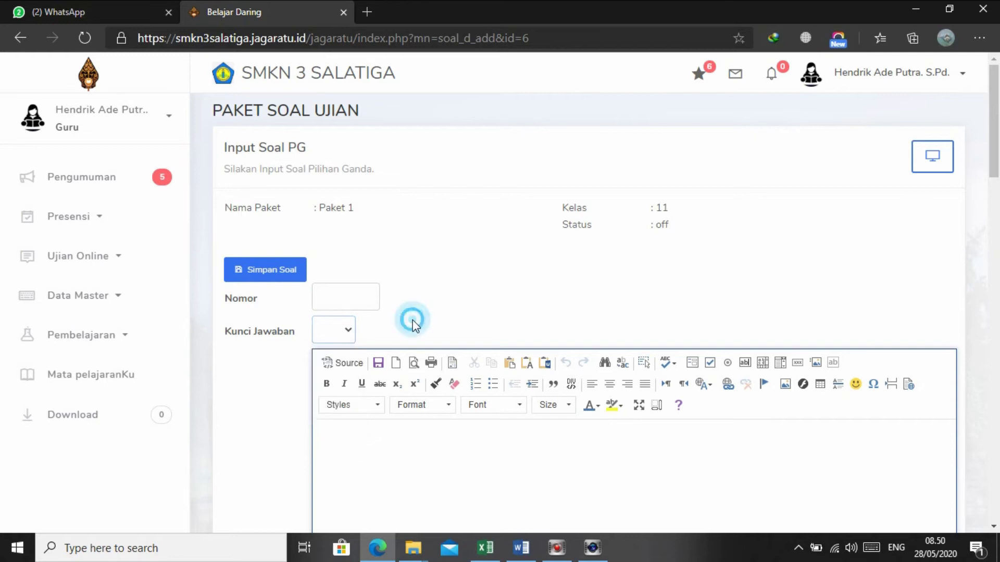
Look through the question entry form, from the question editor down to the editors for answers A to E
scroll(520, 299, down, 3)
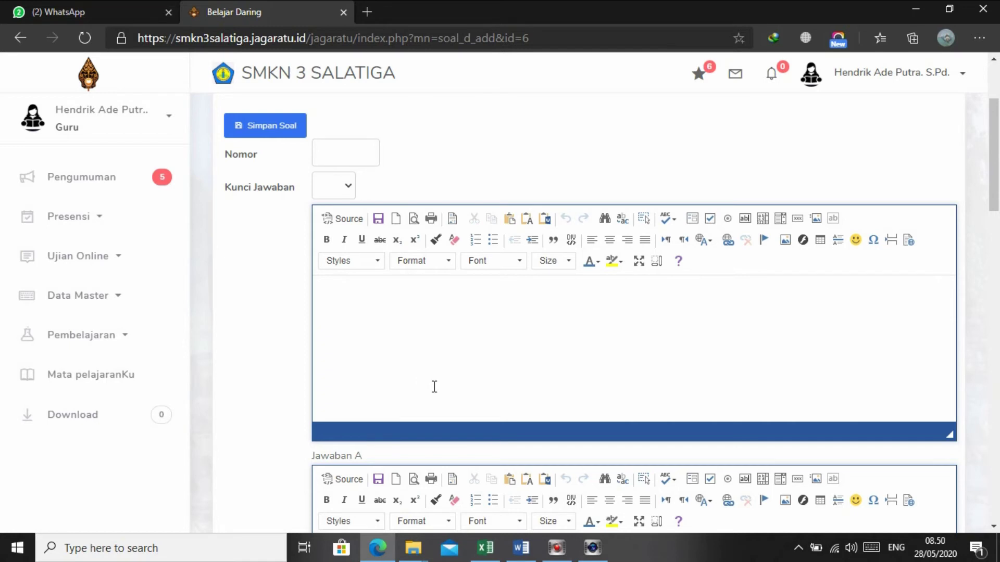
scroll(434, 387, down, 4)
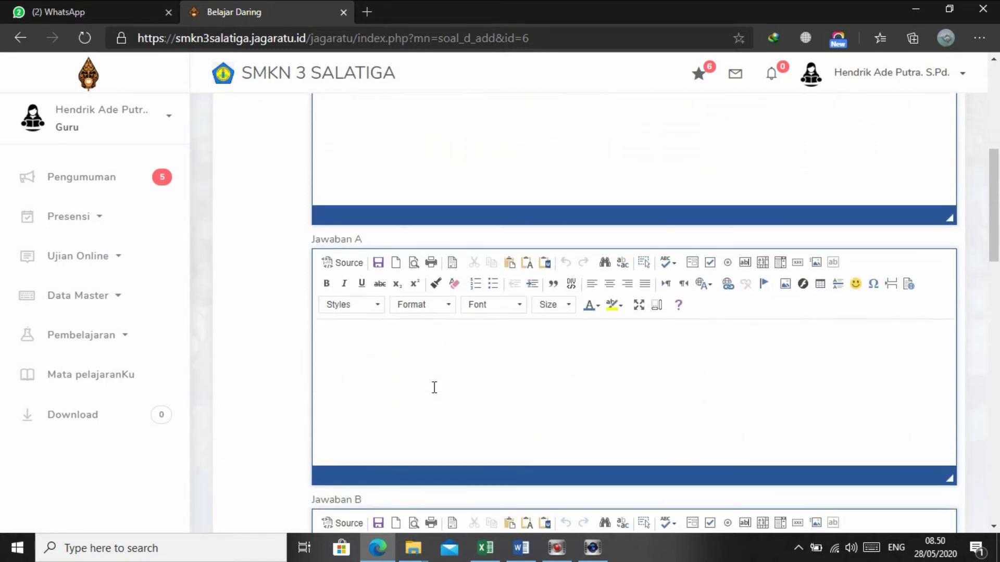
drag(310, 238, 366, 243)
scroll(386, 370, down, 4)
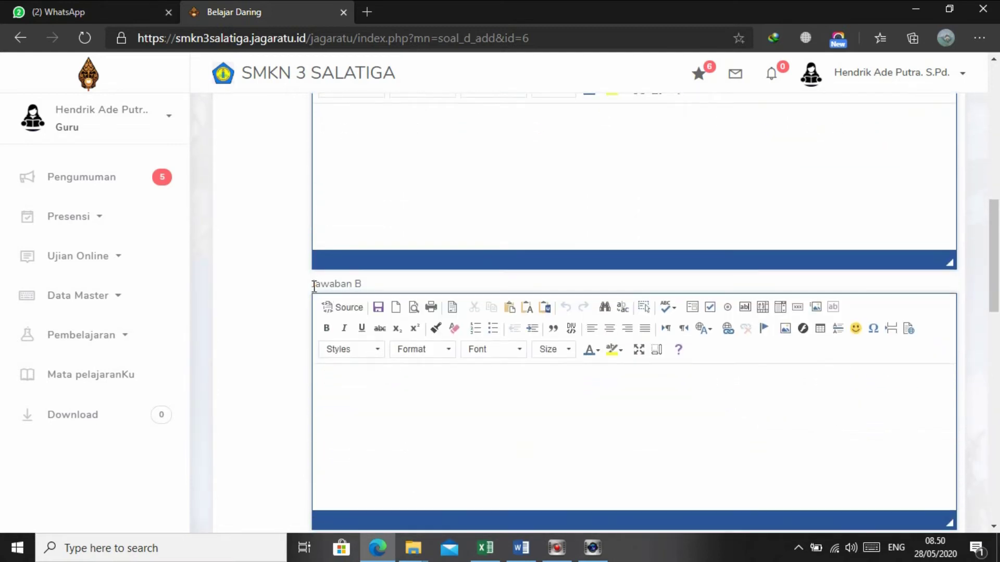
drag(314, 286, 362, 285)
scroll(423, 410, down, 8)
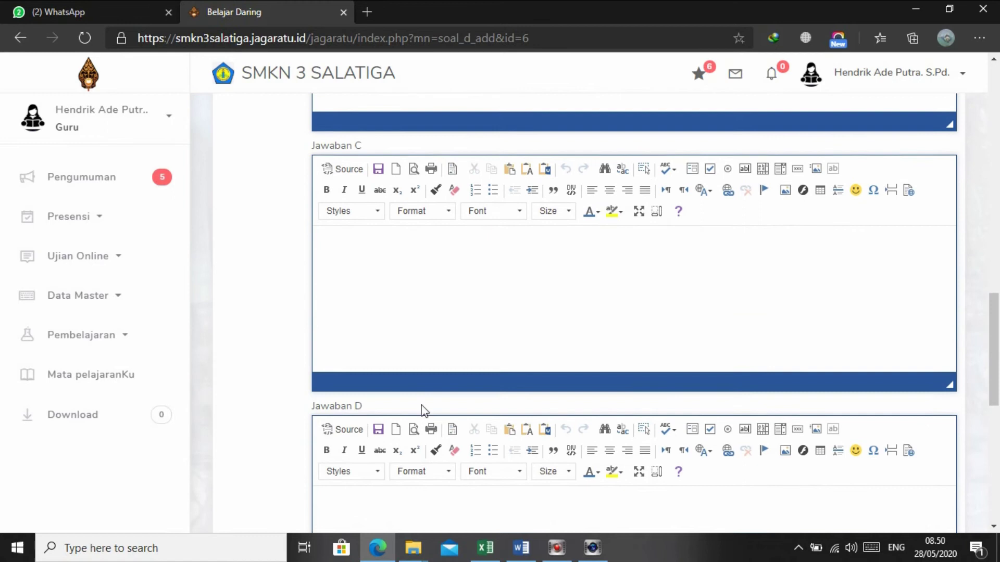
scroll(423, 410, down, 9)
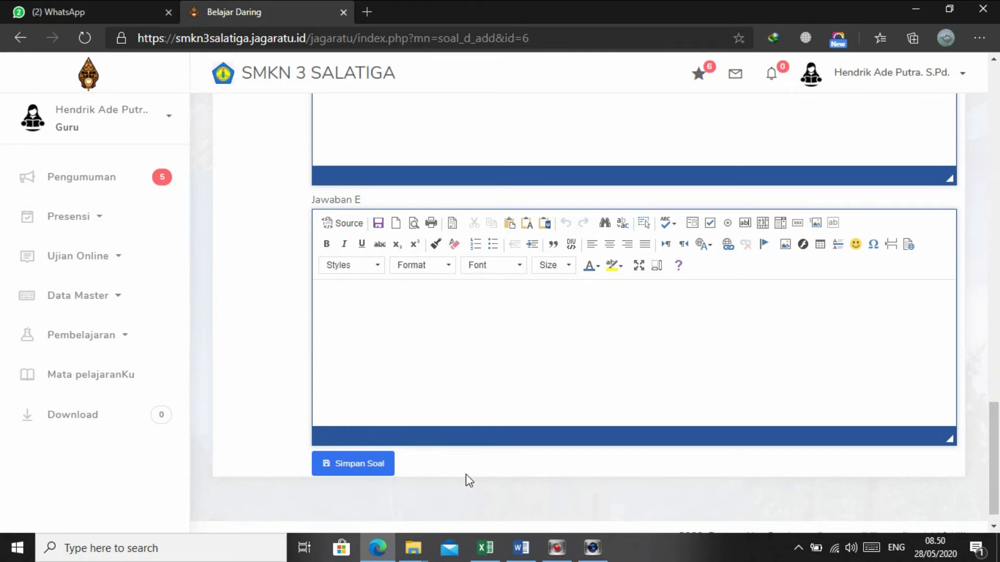
scroll(466, 480, up, 20)
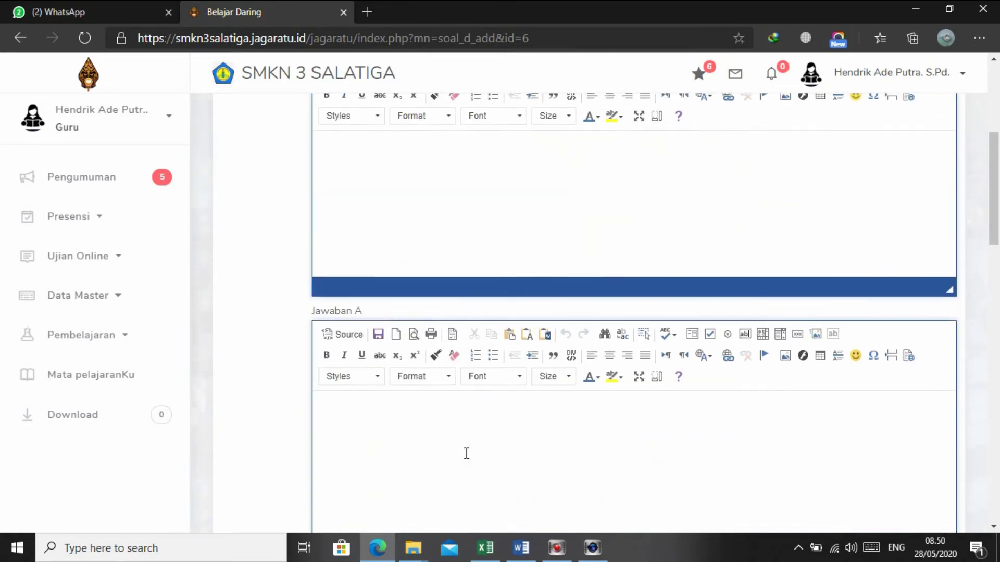
scroll(466, 453, up, 6)
scroll(465, 441, down, 1)
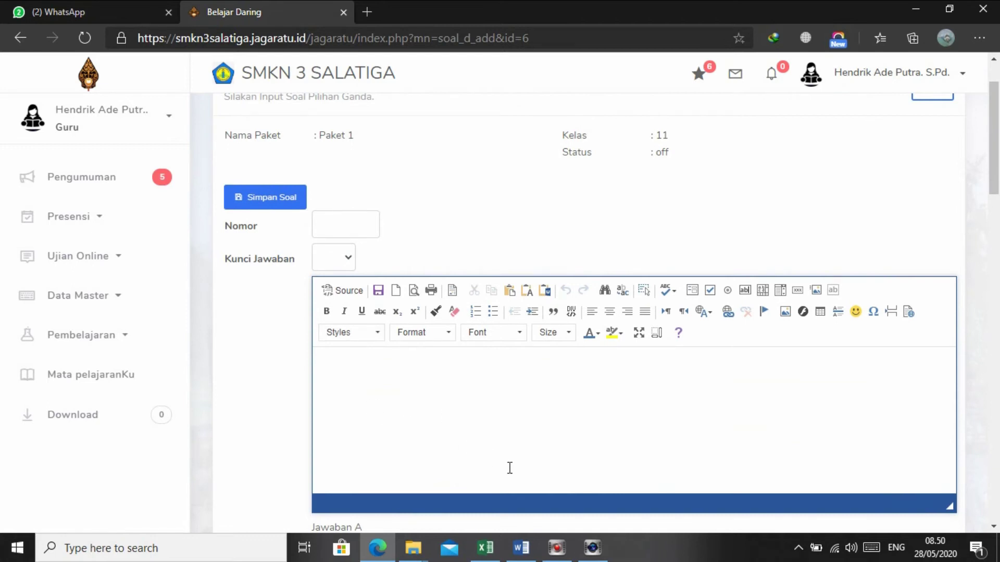
Switch to the Word document, copy question 1's text with its symbol image, and paste it into the form's question editor in the browser
click(523, 546)
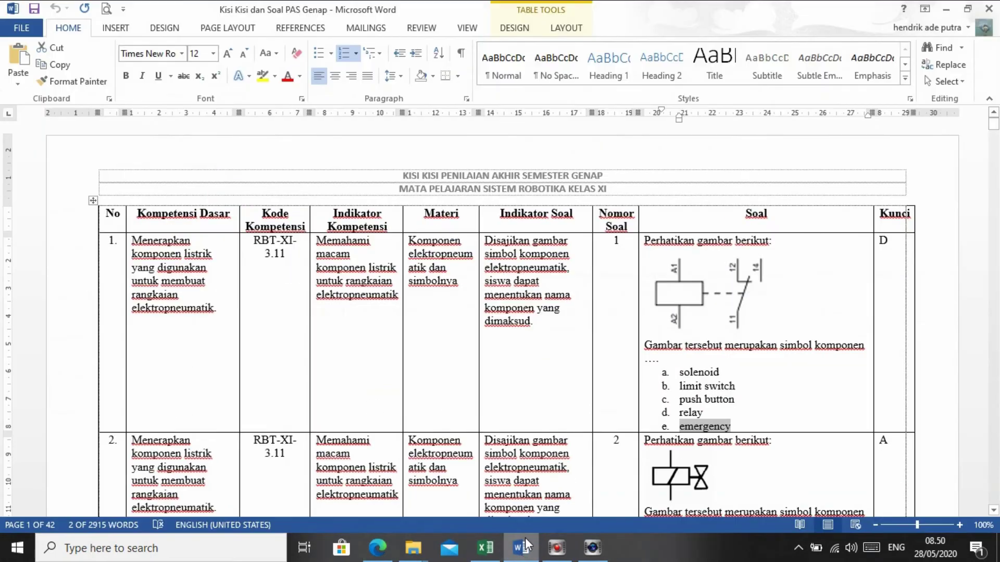
click(646, 239)
drag(645, 239, 666, 364)
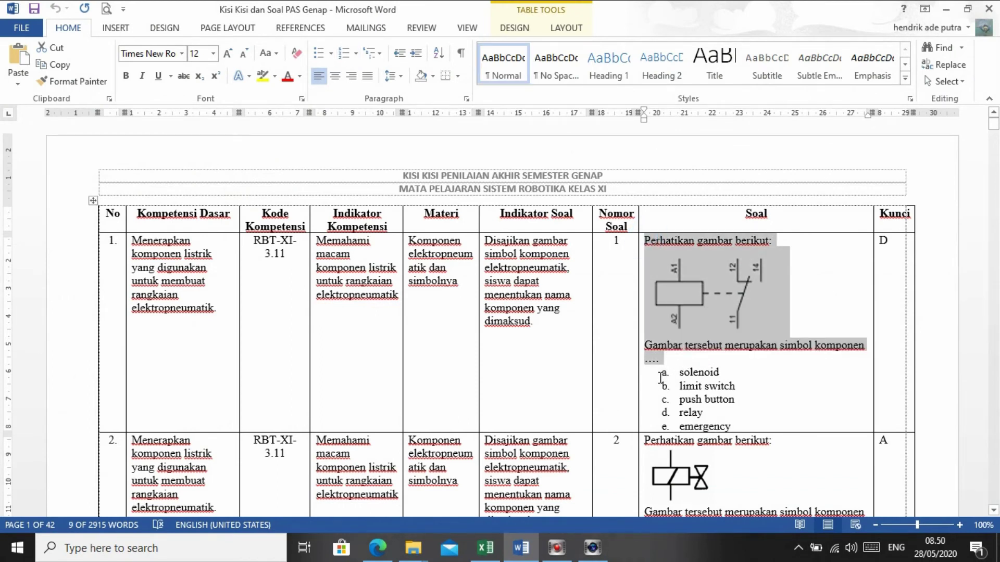
key(alt+Tab)
click(357, 382)
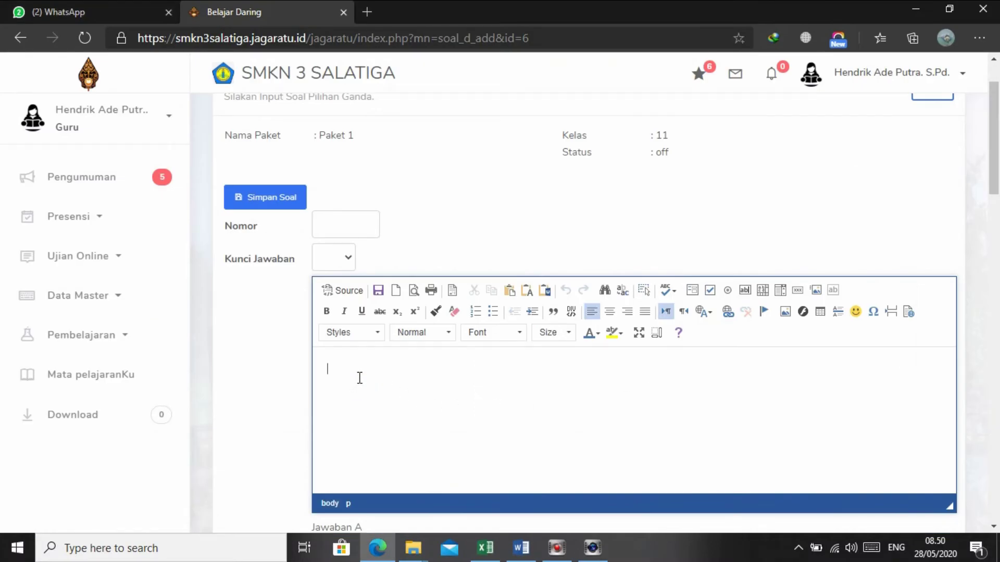
text(Perhatikan gambar berikut Gambar tersebut merupakan simbol komponen ....)
scroll(788, 404, down, 1)
scroll(788, 404, up, 1)
Inspect the pasted symbol image in the question editor and the options available for it
click(393, 418)
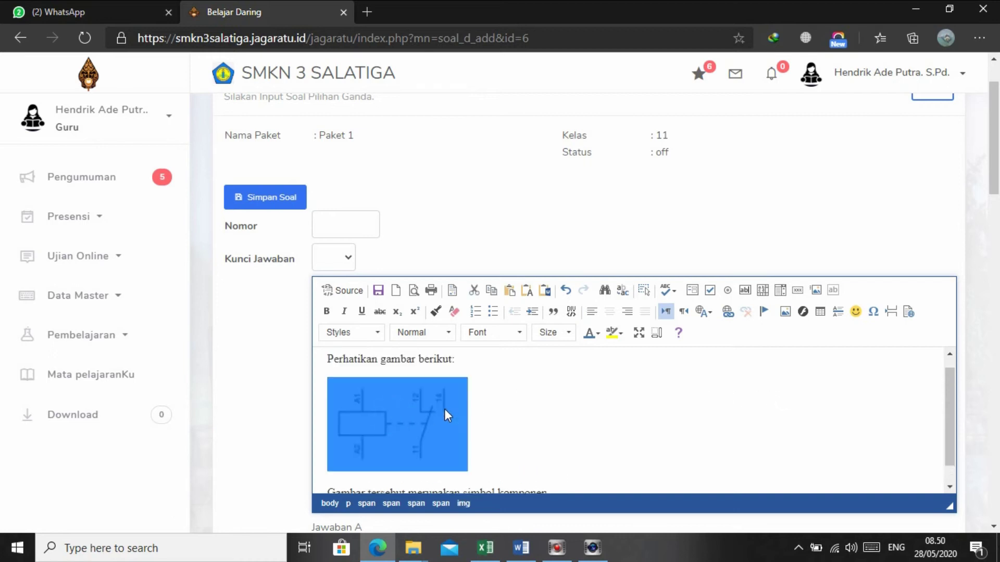
click(488, 429)
click(419, 417)
click(652, 413)
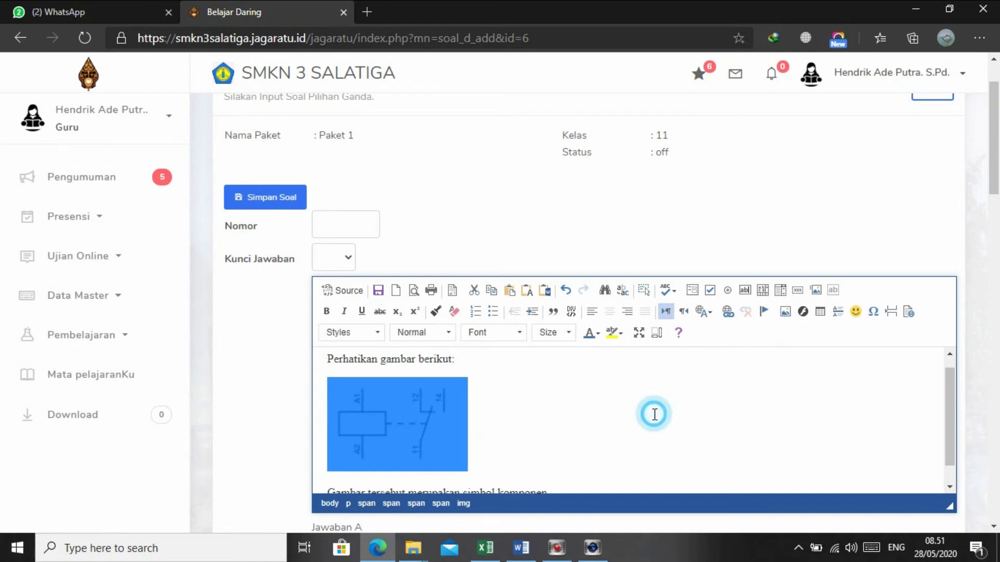
click(454, 362)
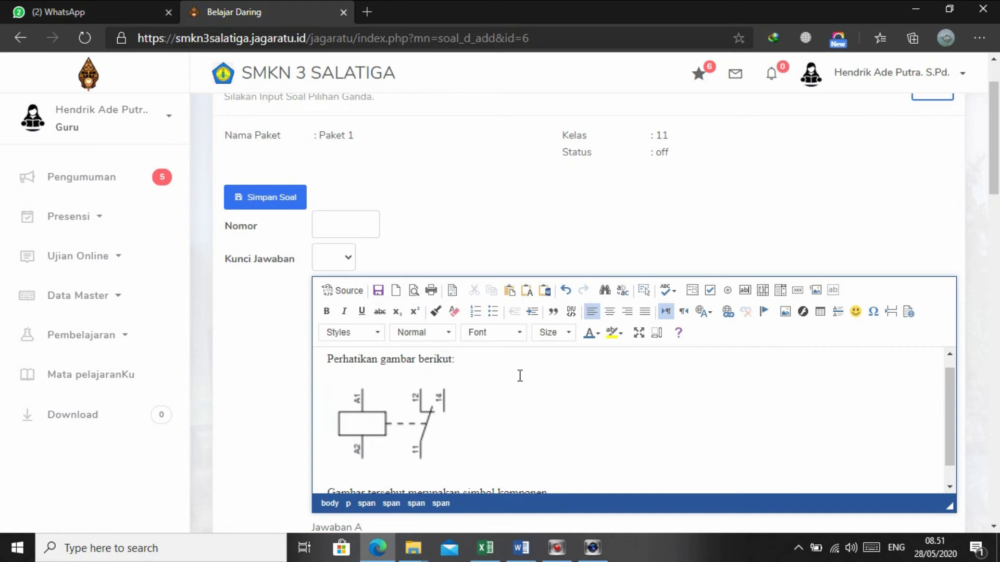
right_click(387, 423)
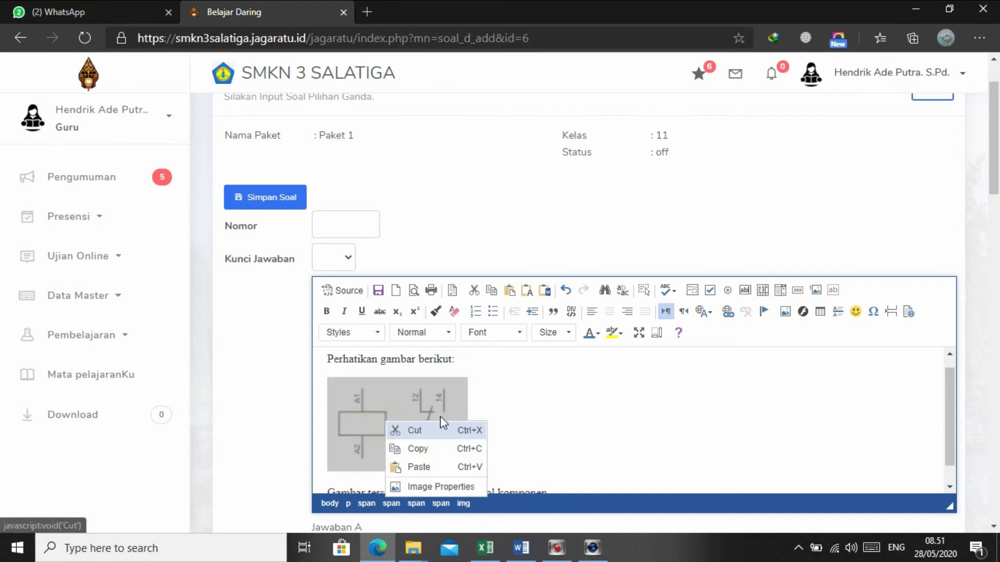
click(544, 405)
scroll(538, 397, down, 1)
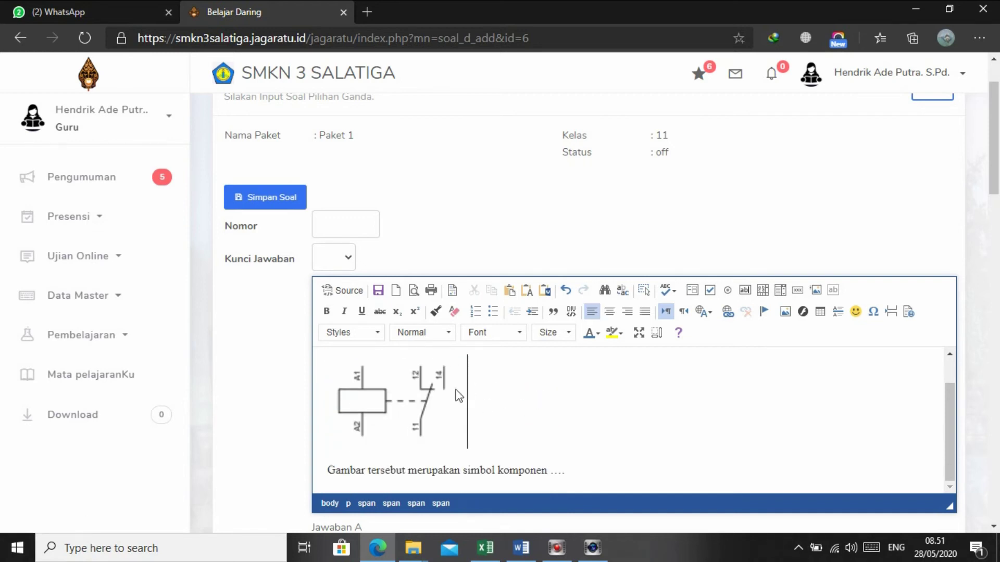
Enlarge the symbol image in the question editor to 308 wide by 200 high through its image properties, keeping the proportions locked
right_click(393, 411)
click(459, 476)
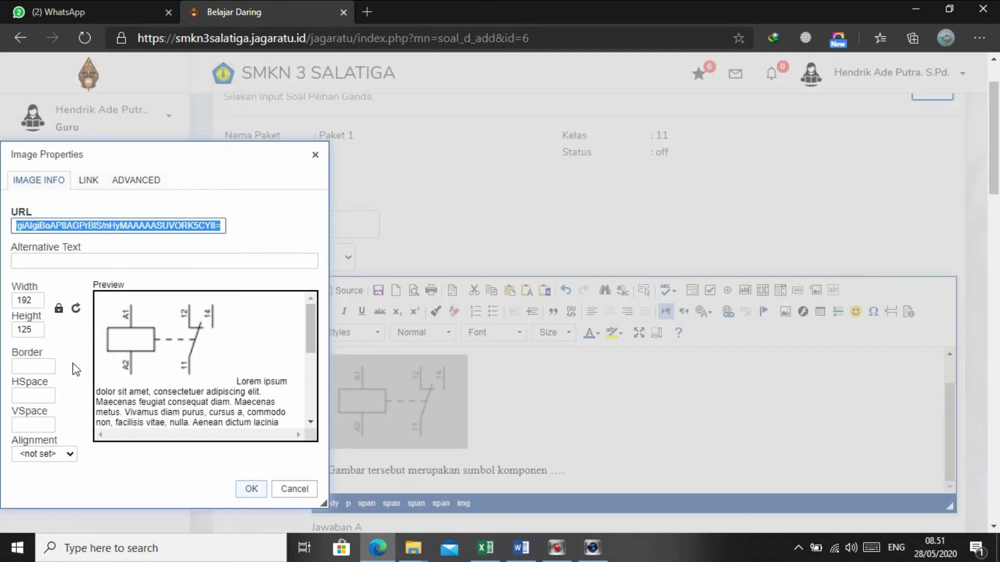
double_click(24, 301)
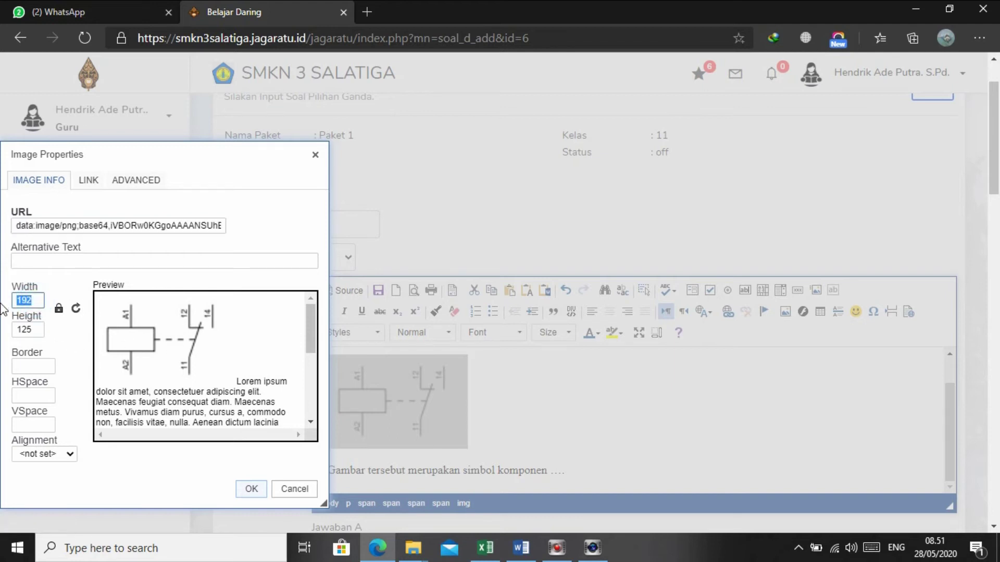
text(250)
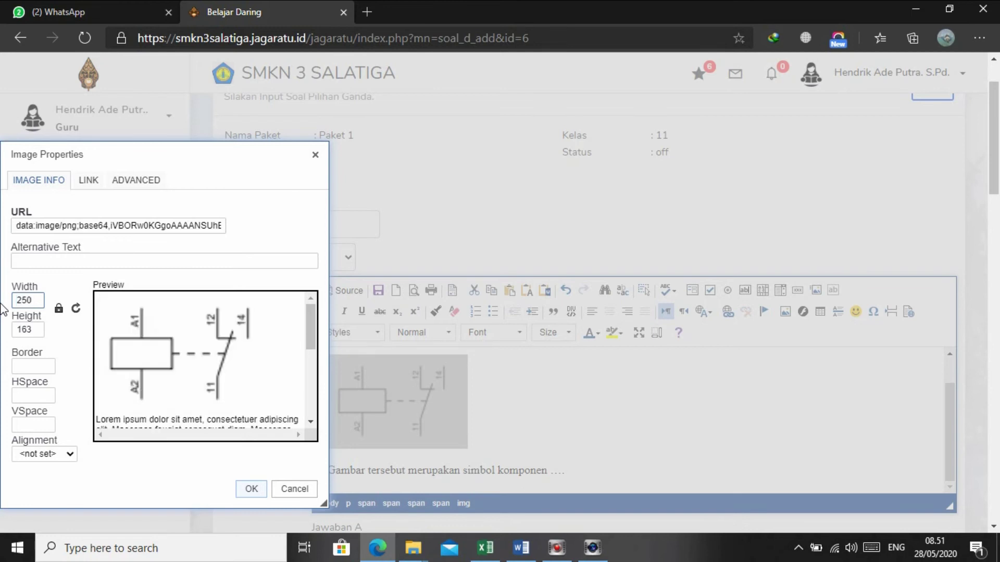
double_click(38, 329)
text(200)
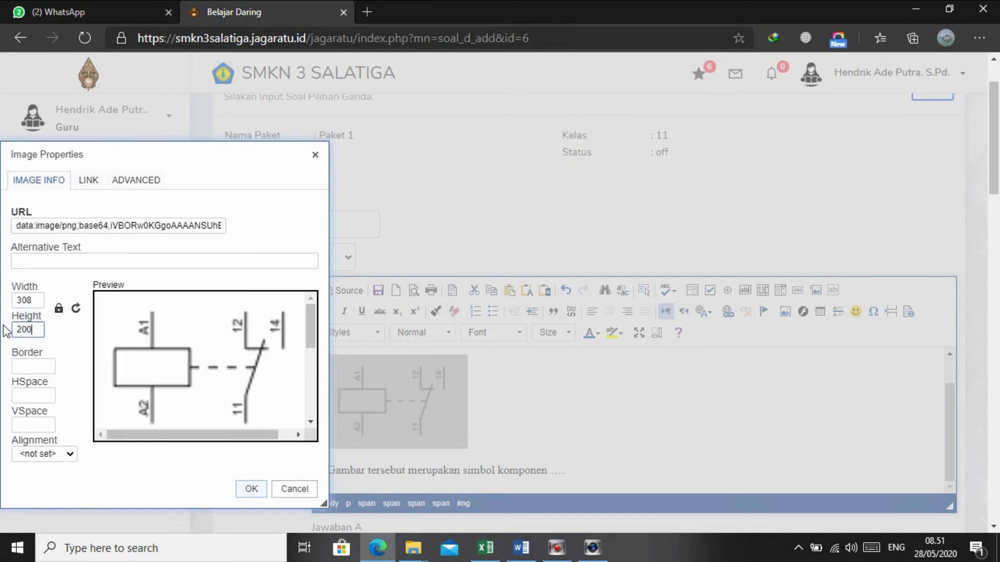
click(246, 488)
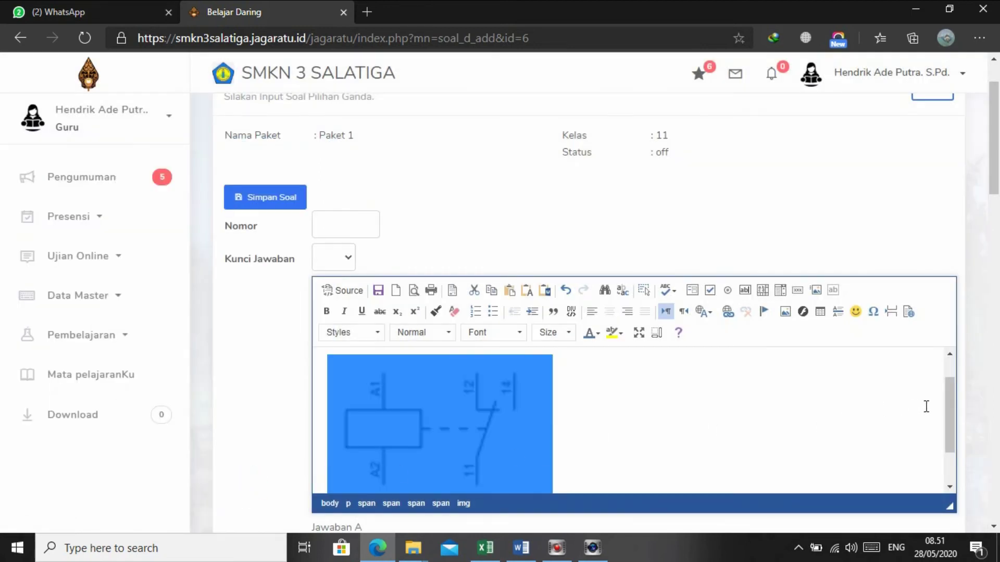
drag(948, 412, 946, 488)
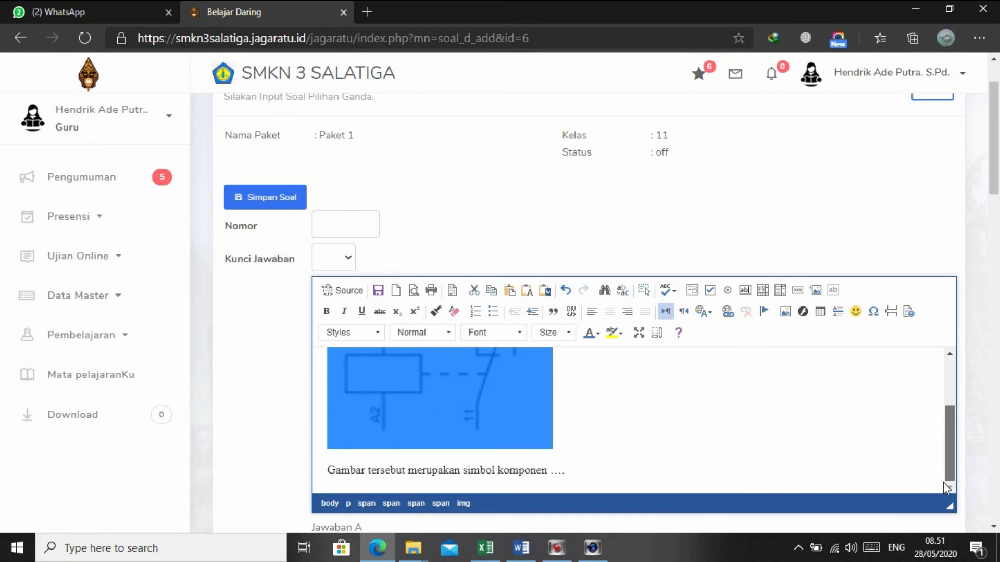
click(562, 419)
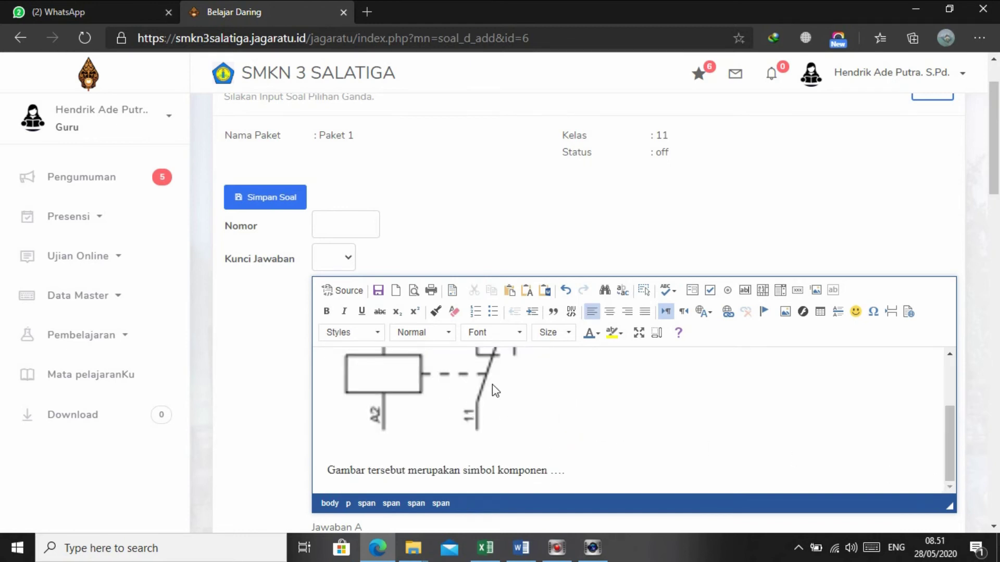
Copy option a, "solenoid", of question 1 from the Word document and paste it into the Jawaban A editor in the browser
scroll(597, 421, down, 5)
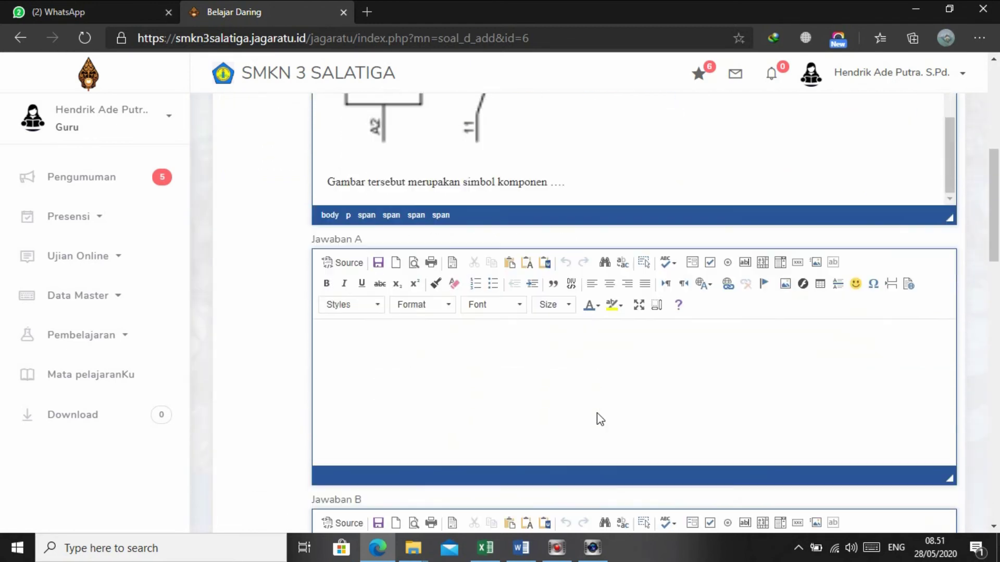
click(367, 344)
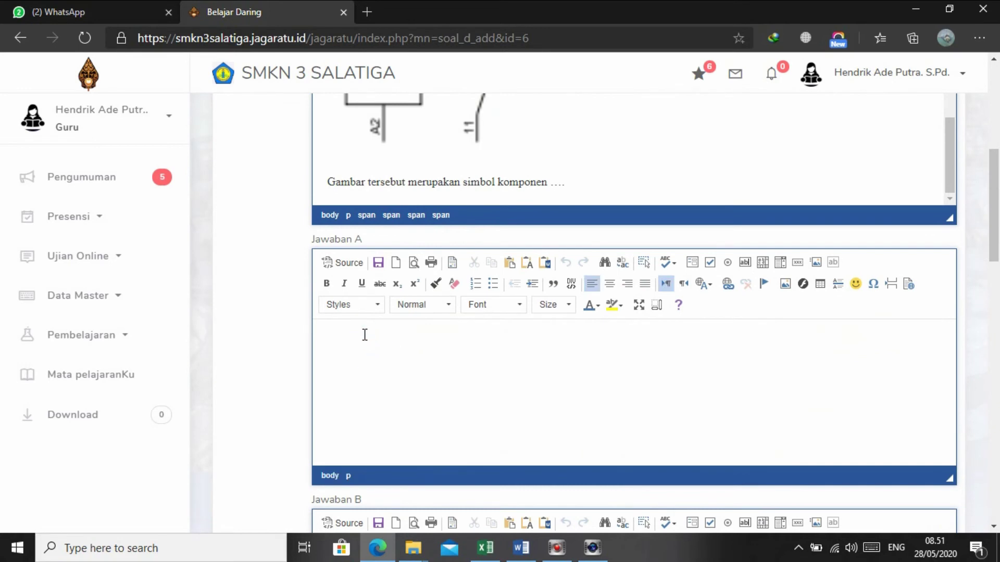
key(alt+Tab)
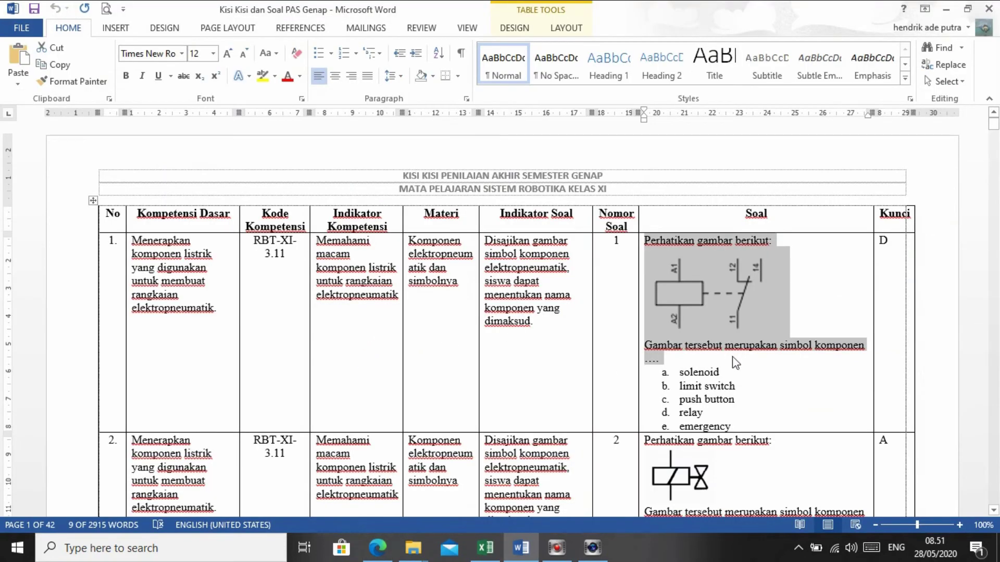
double_click(680, 374)
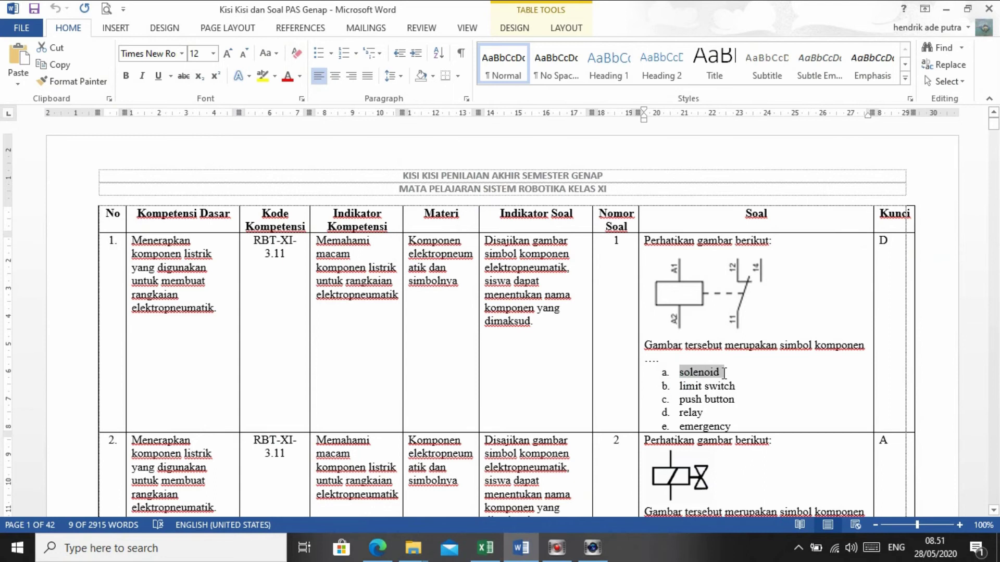
key(ctrl+c)
key(alt+Tab)
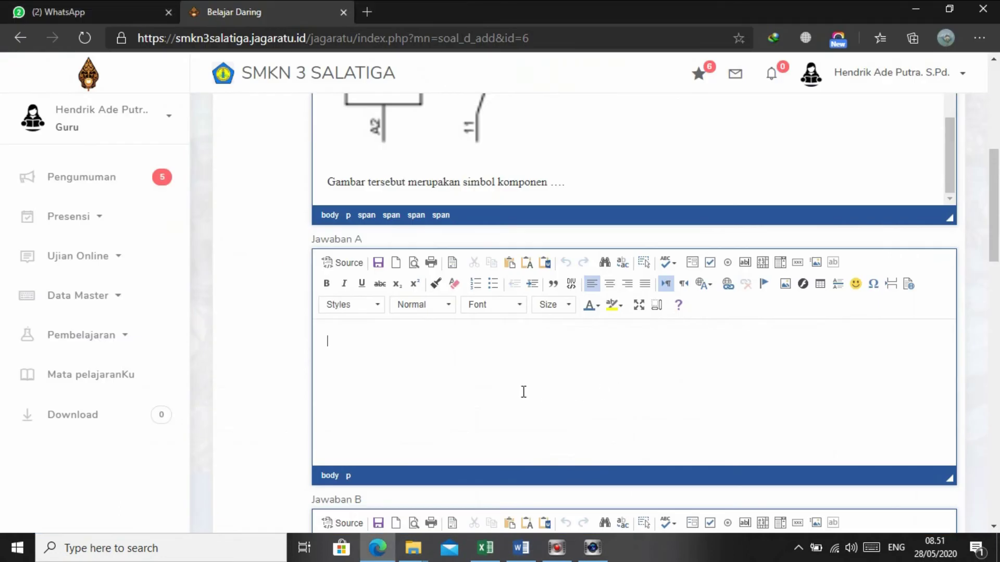
key(ctrl+v)
Copy "limit switch" from the Word document into the browser form's Jawaban B editor and remove the list numbering from it
scroll(451, 362, down, 4)
click(381, 383)
key(alt+Tab)
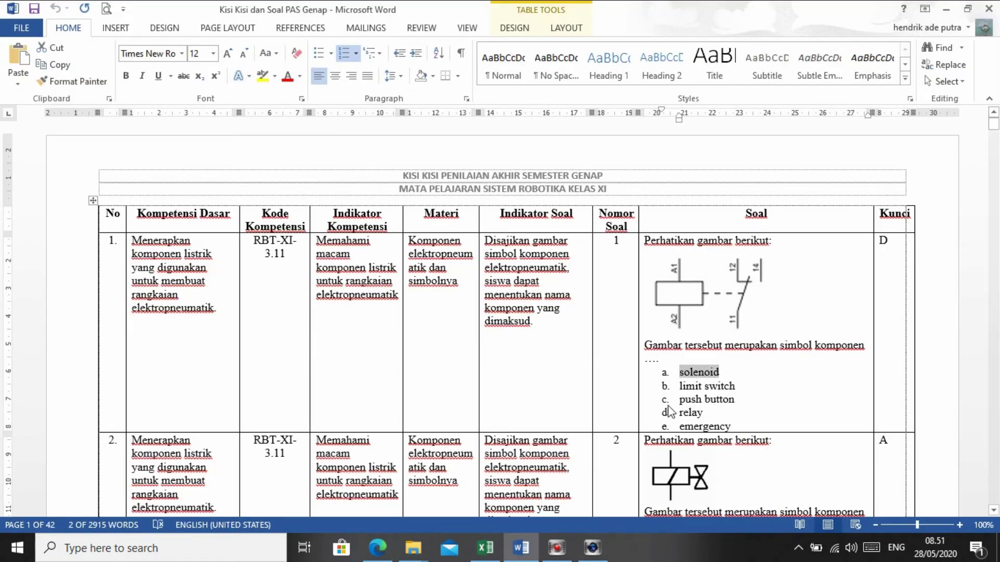
drag(679, 386, 726, 386)
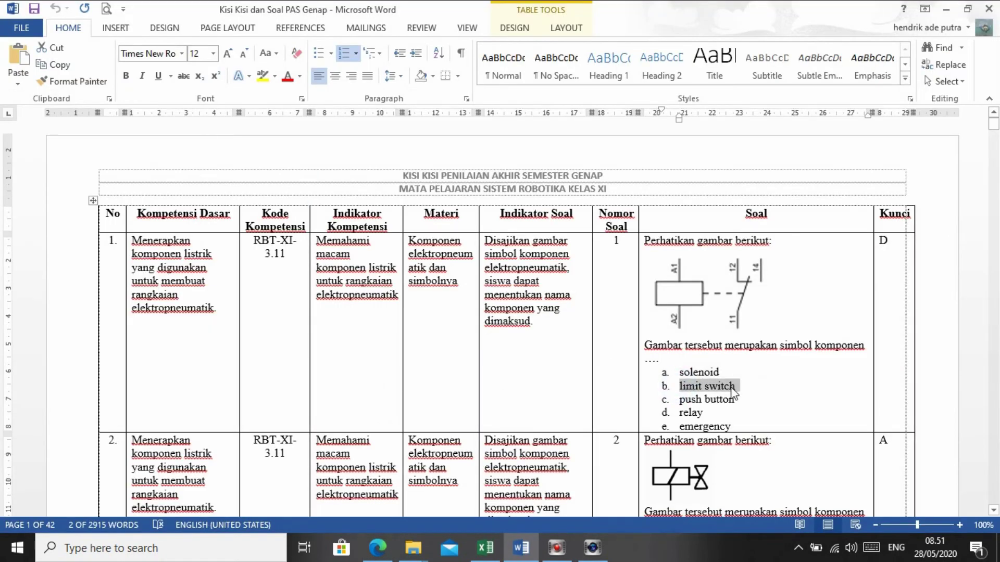
key(alt+Tab)
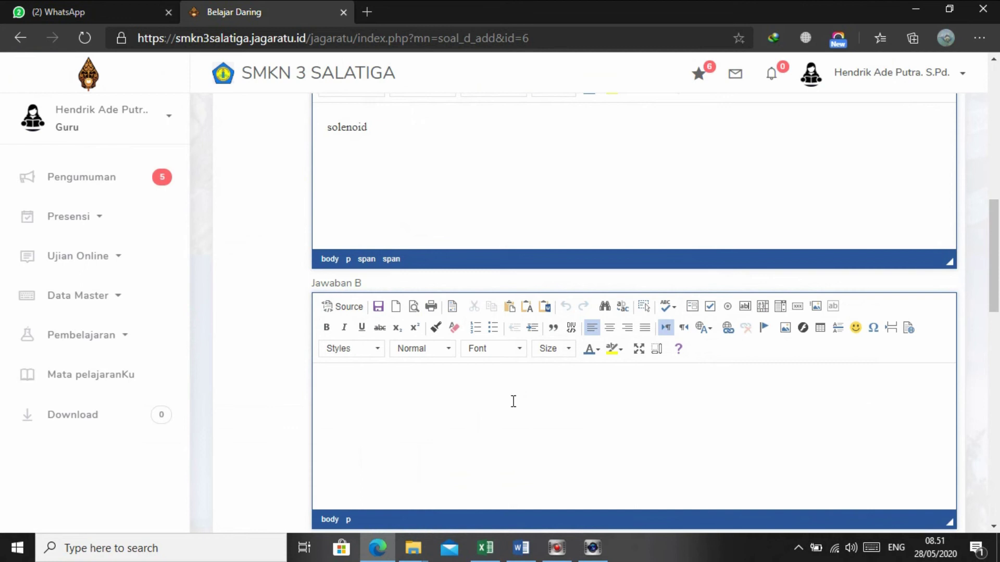
key(ctrl+v)
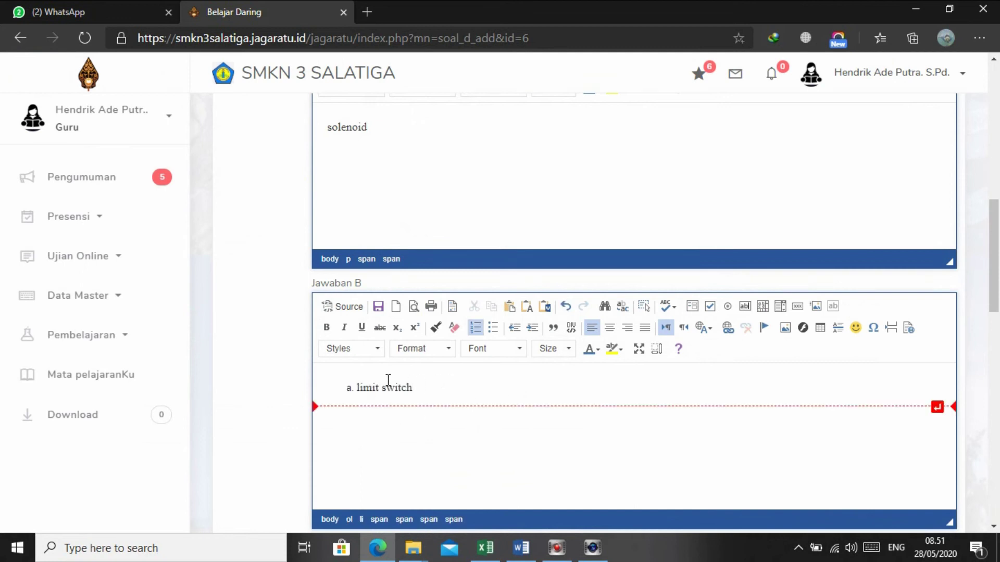
drag(356, 389, 427, 396)
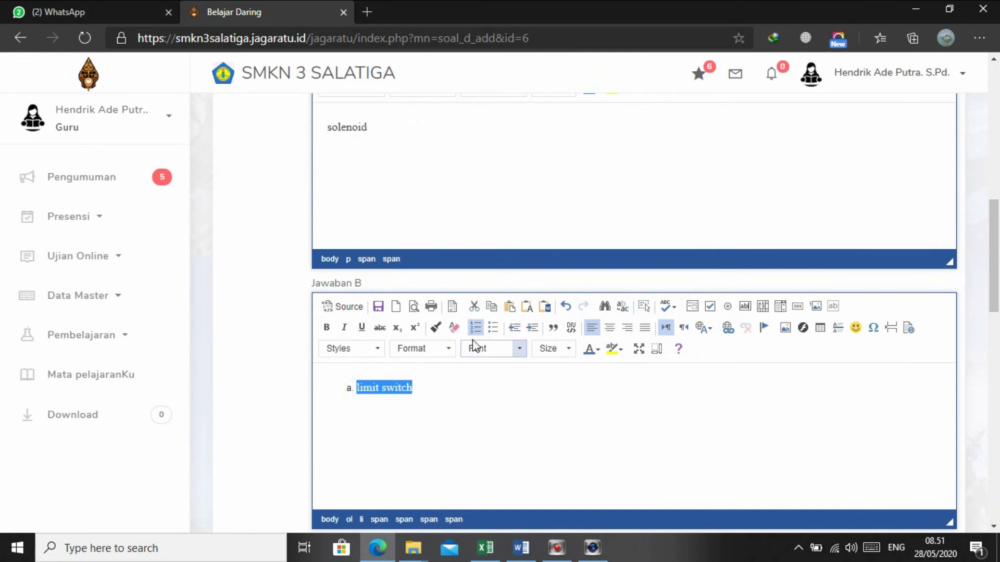
click(475, 327)
click(415, 402)
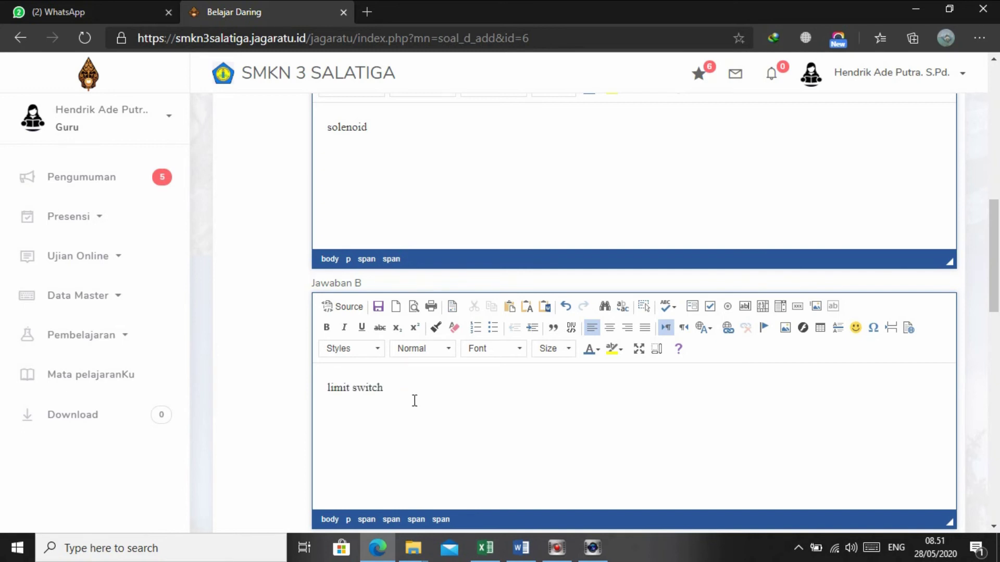
Copy option c, "push button", from the Word document into the Jawaban C editor of the browser form
scroll(413, 402, down, 5)
click(354, 399)
key(alt+Tab)
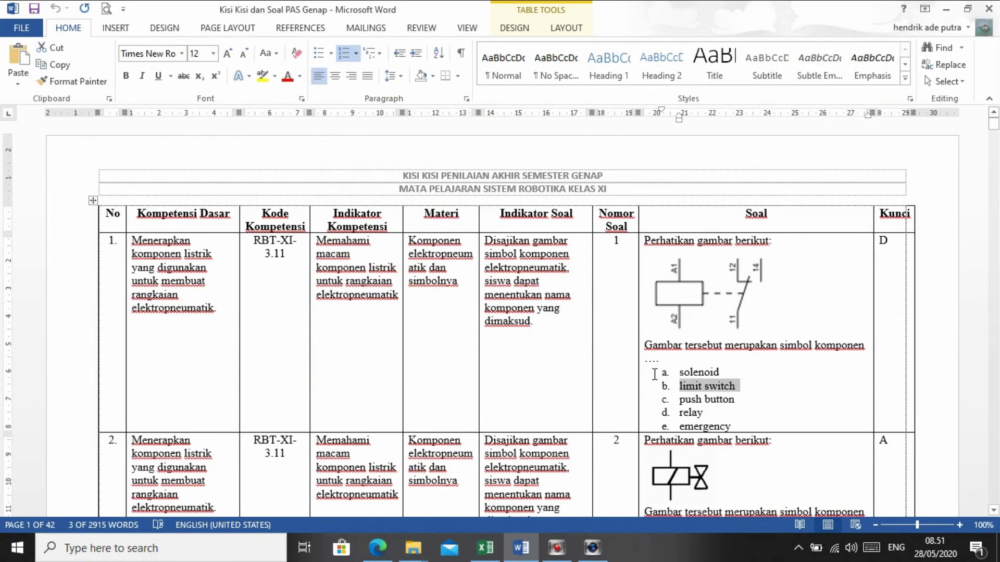
drag(679, 400, 735, 400)
key(ctrl+c)
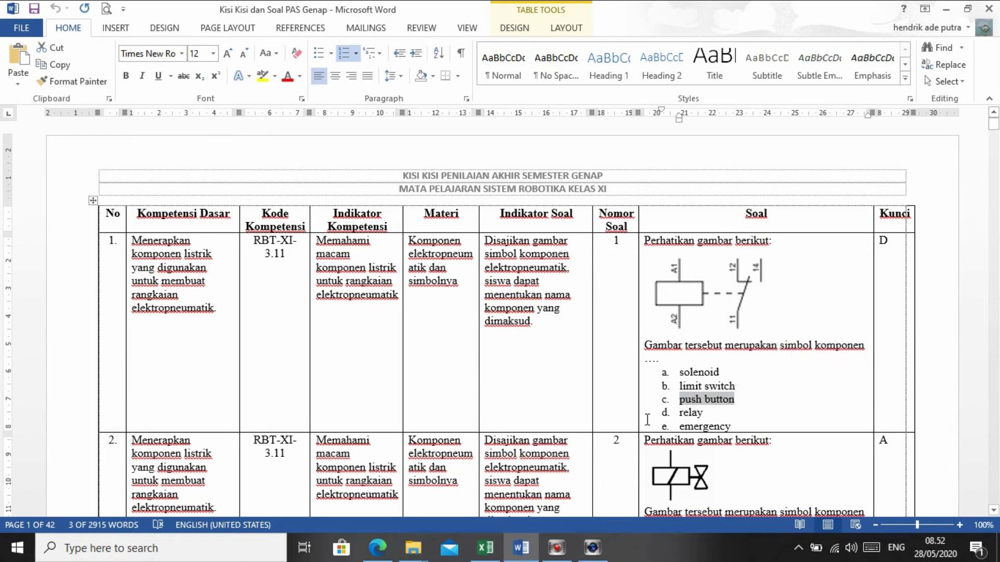
key(alt+Tab)
key(ctrl+v)
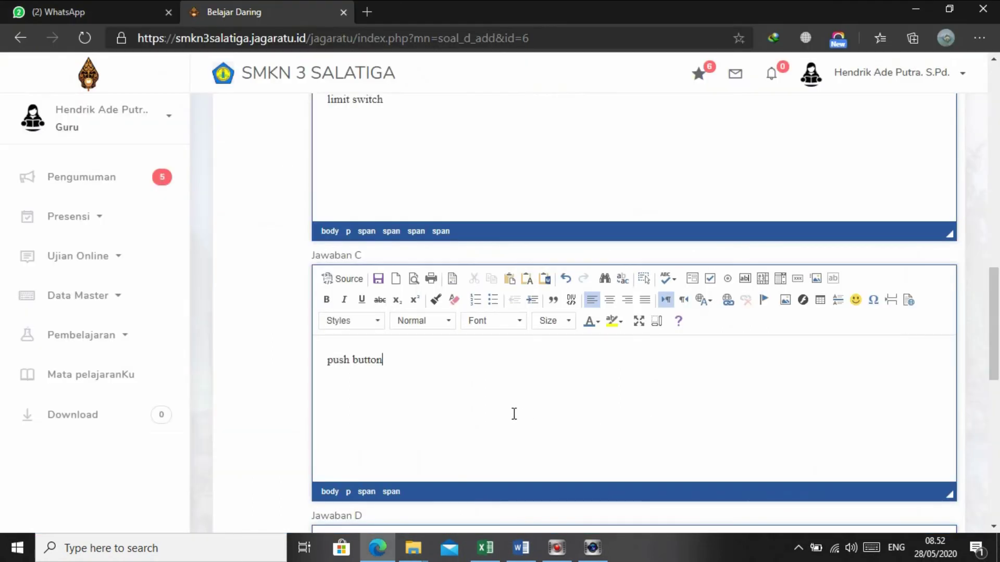
Copy option d, "relay", from the Word document into the Jawaban D editor of the browser form
scroll(514, 413, down, 5)
click(384, 377)
key(alt+Tab)
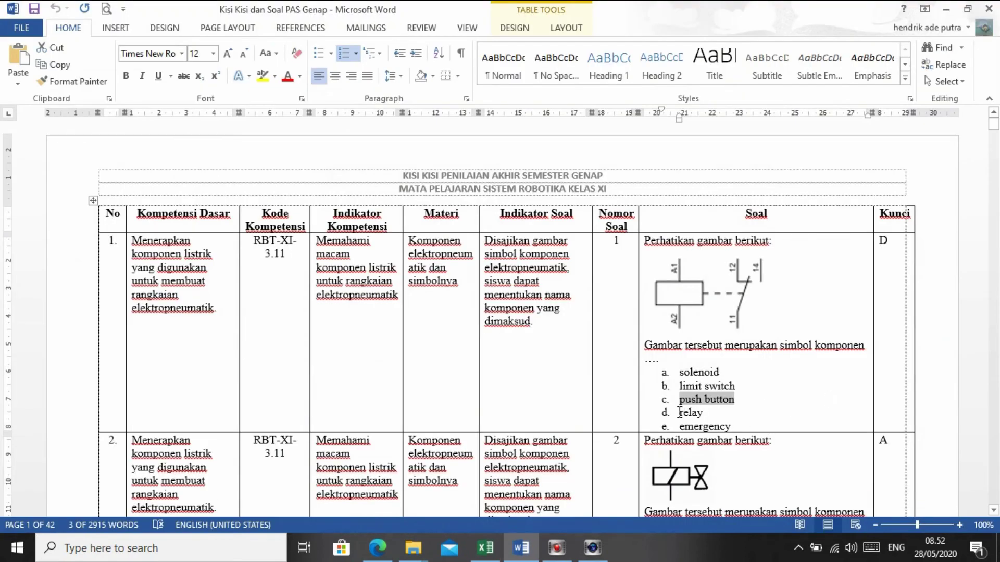
drag(679, 413, 704, 415)
key(ctrl+c)
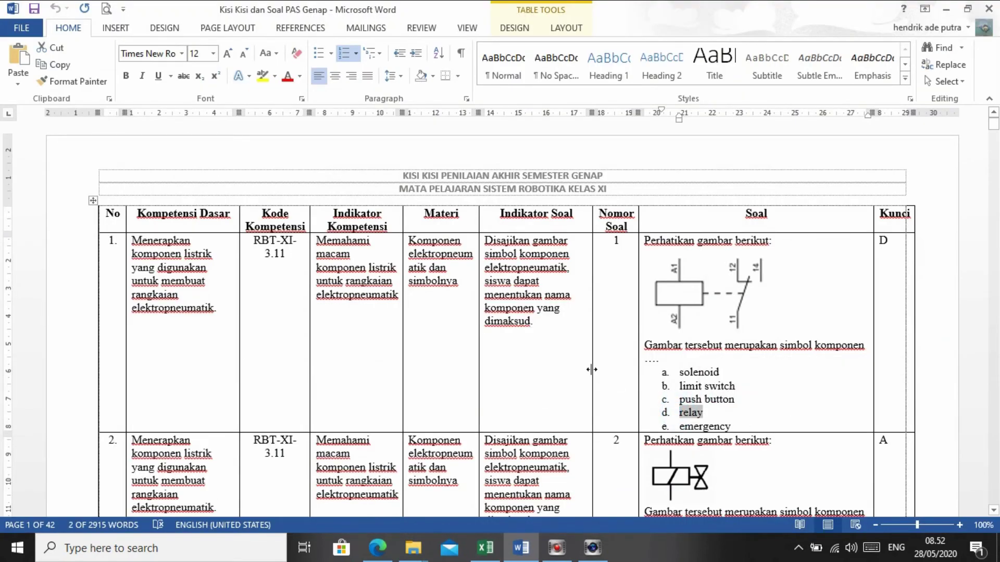
key(alt+Tab)
key(ctrl+v)
Copy option e, "emergency", from the Word document into the Jawaban E editor of the browser form
scroll(430, 359, down, 5)
click(357, 333)
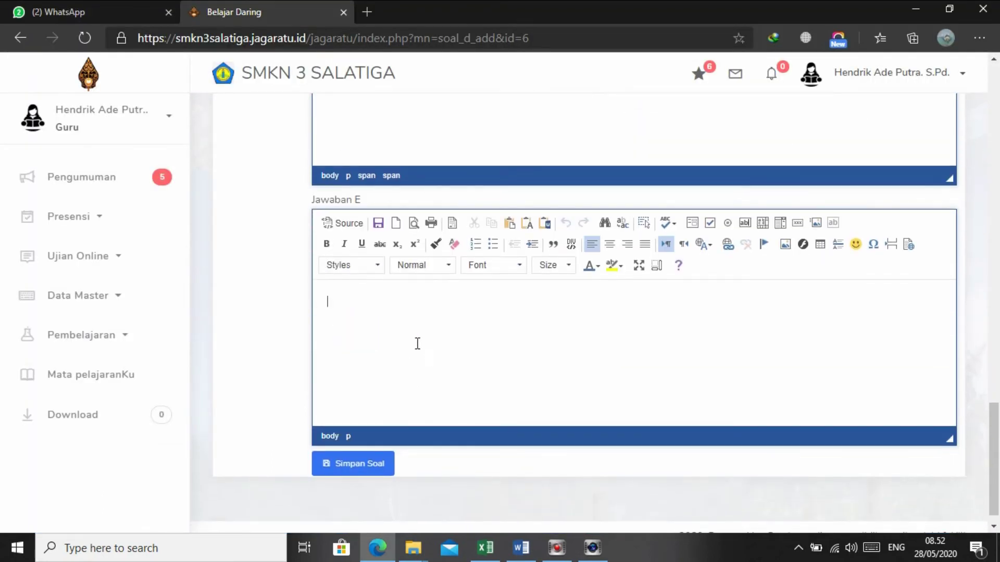
key(alt+Tab)
drag(680, 427, 731, 428)
key(ctrl+c)
key(alt+Tab)
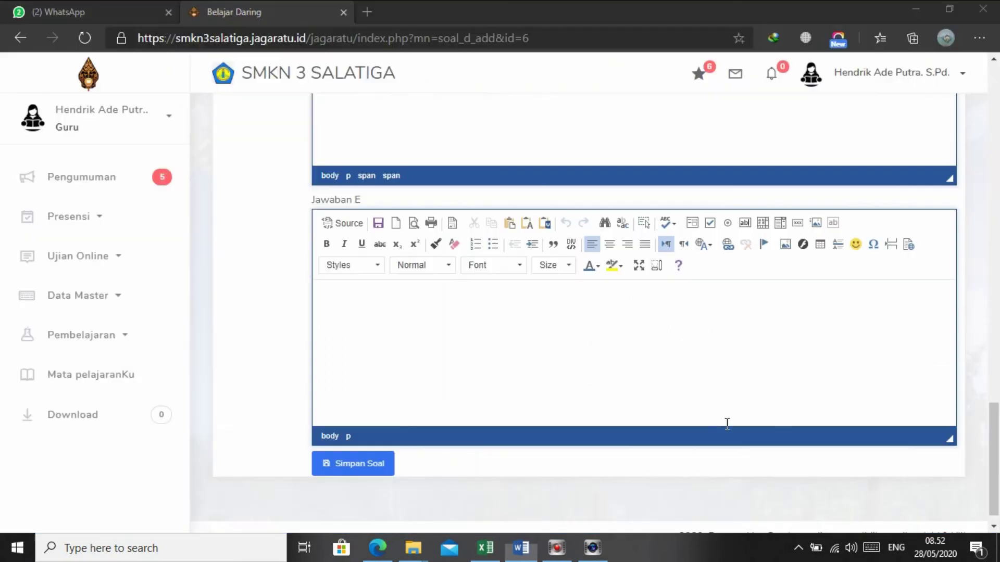
key(ctrl+v)
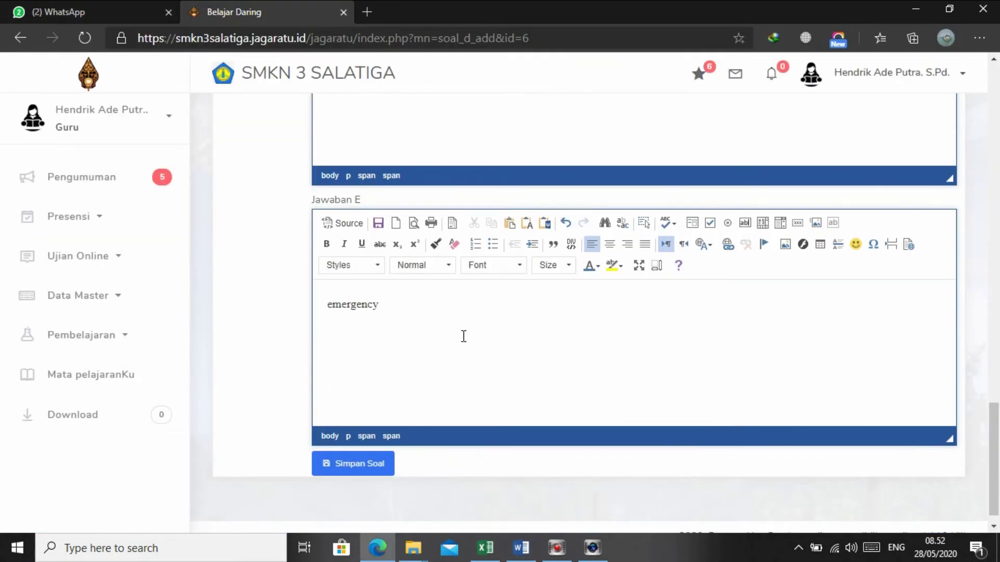
Review the entered question and the texts of answers A to E throughout the form
scroll(464, 343, up, 20)
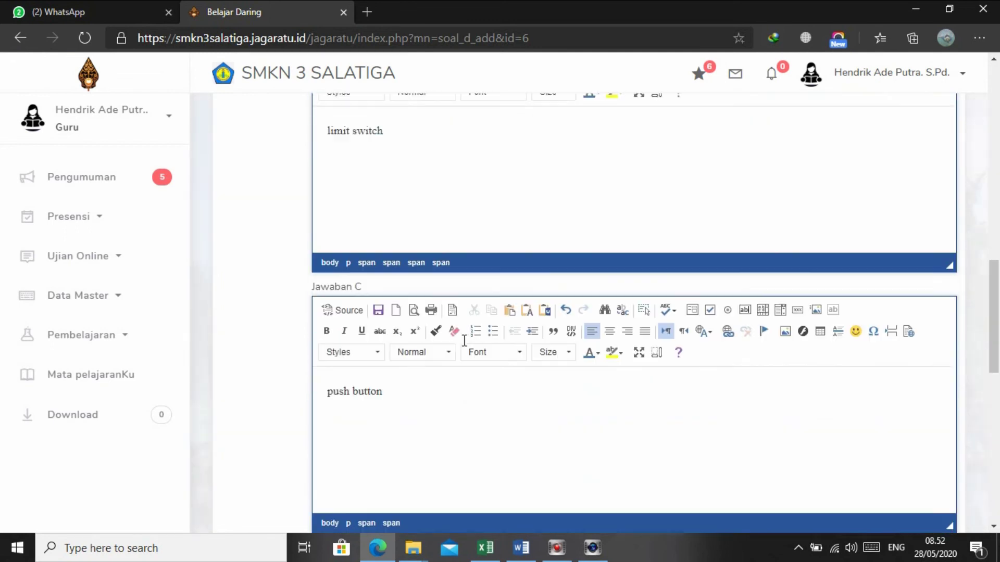
scroll(464, 341, up, 1)
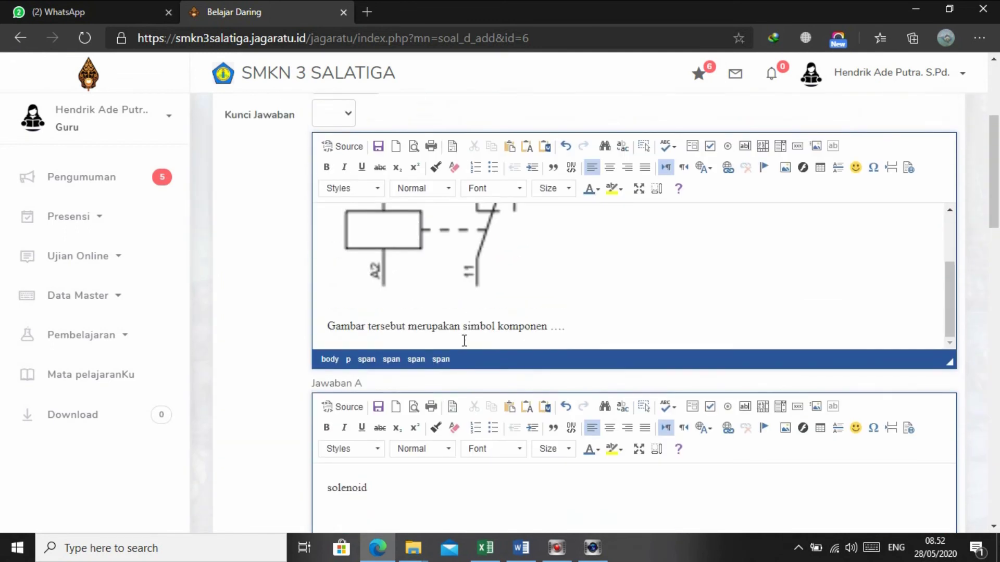
scroll(464, 341, down, 7)
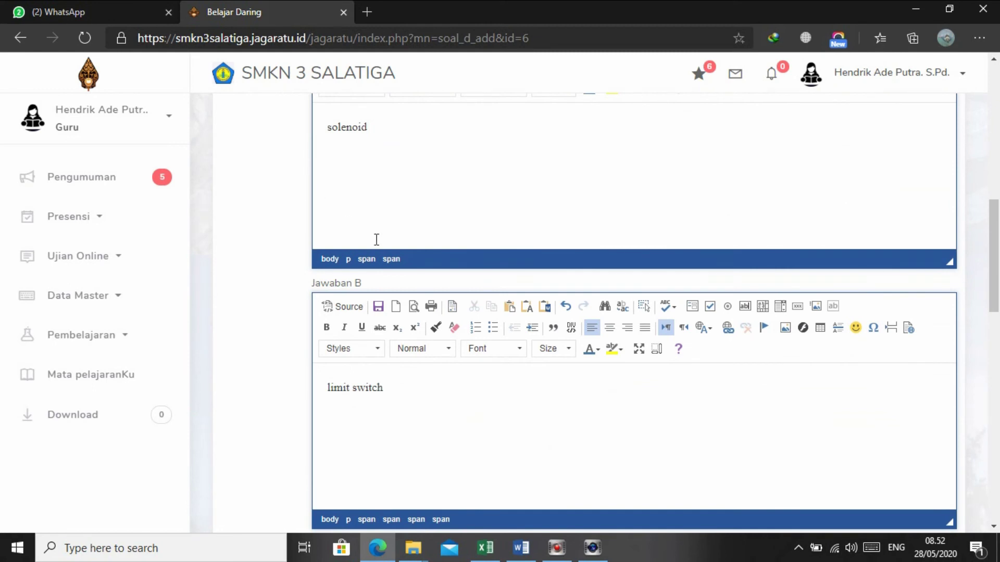
scroll(392, 253, down, 7)
scroll(392, 254, down, 9)
scroll(391, 260, up, 13)
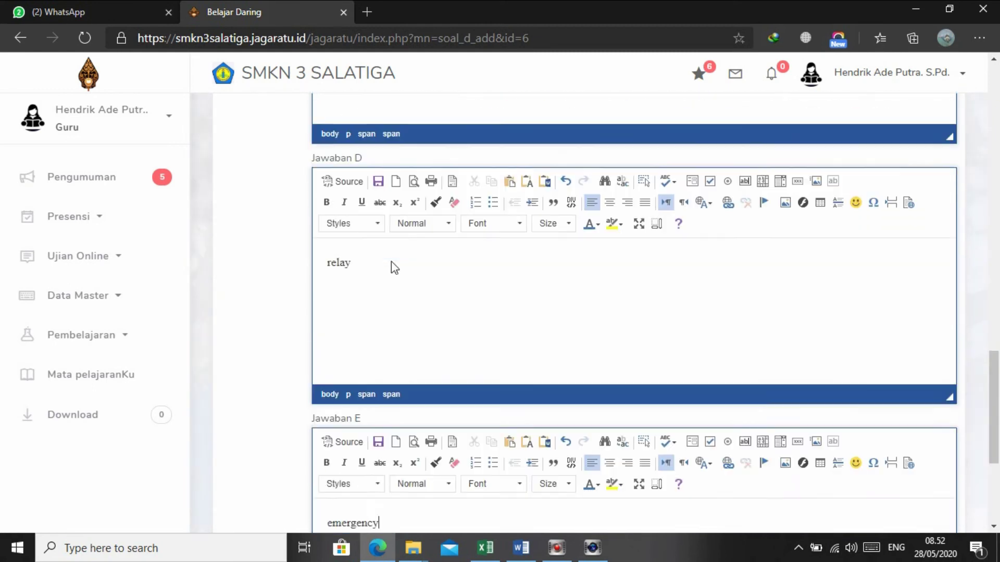
Set the question number to 1 and the answer key to D, checking the key for question 1 in the Word document
scroll(391, 262, up, 10)
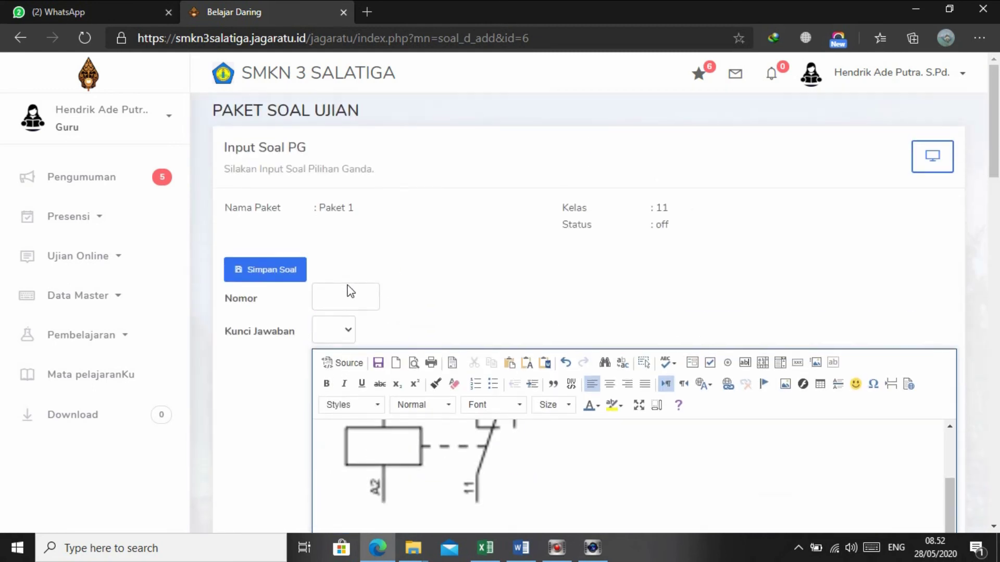
click(348, 330)
click(332, 294)
text(1)
click(350, 335)
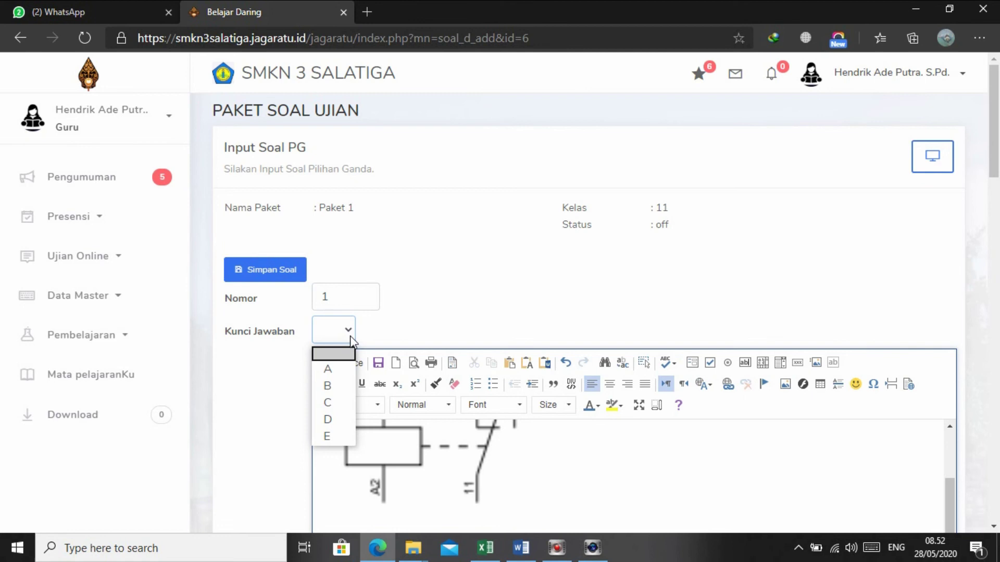
key(alt+Tab)
double_click(883, 240)
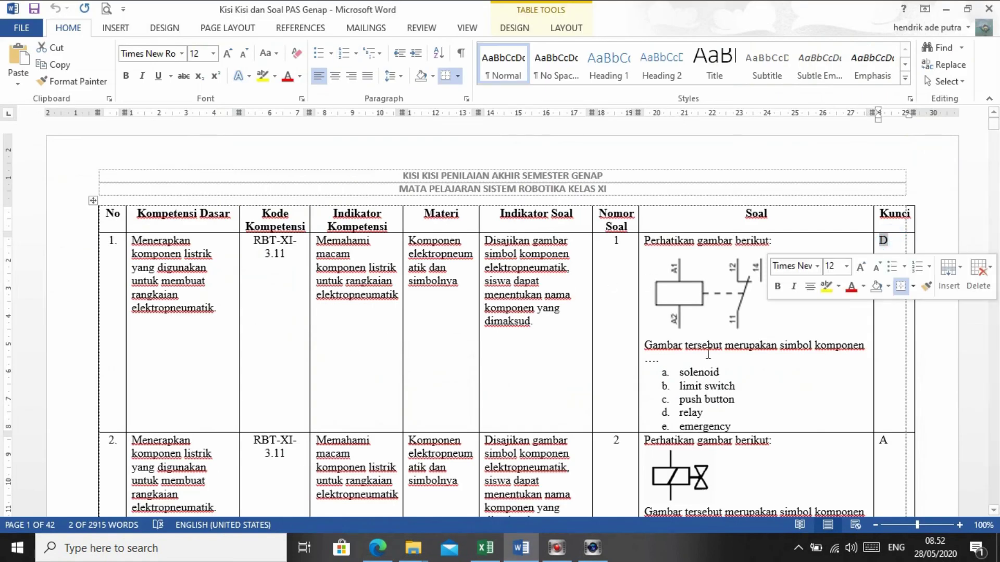
key(alt+Tab)
click(344, 329)
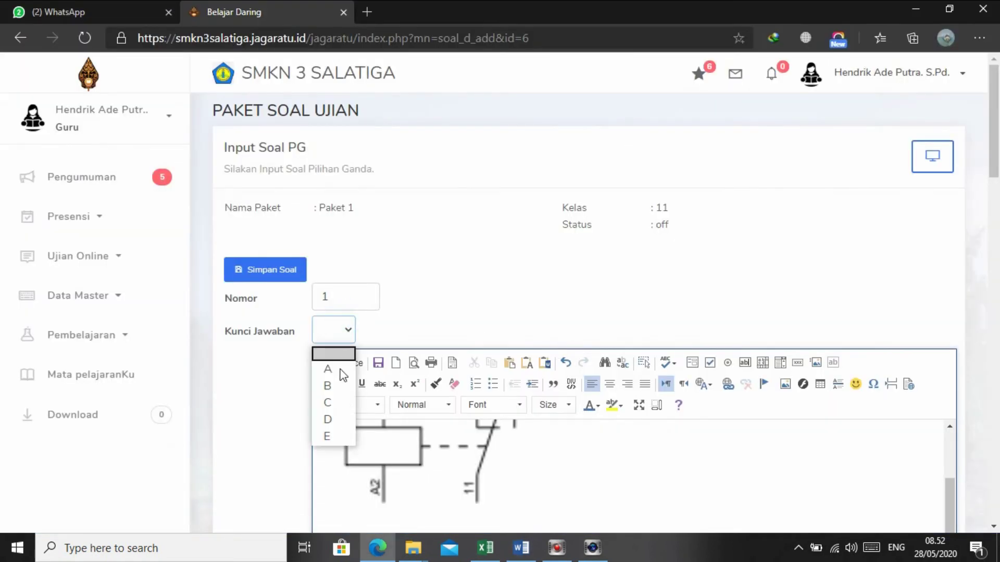
click(332, 420)
scroll(427, 317, down, 5)
scroll(427, 317, down, 20)
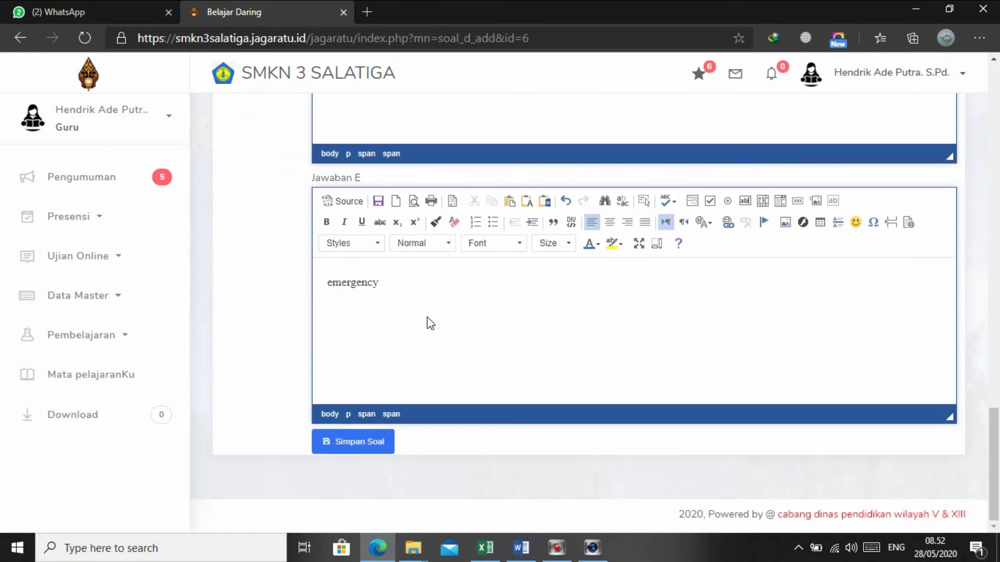
Save question 1 and check the save message and the fields of the question form
click(367, 447)
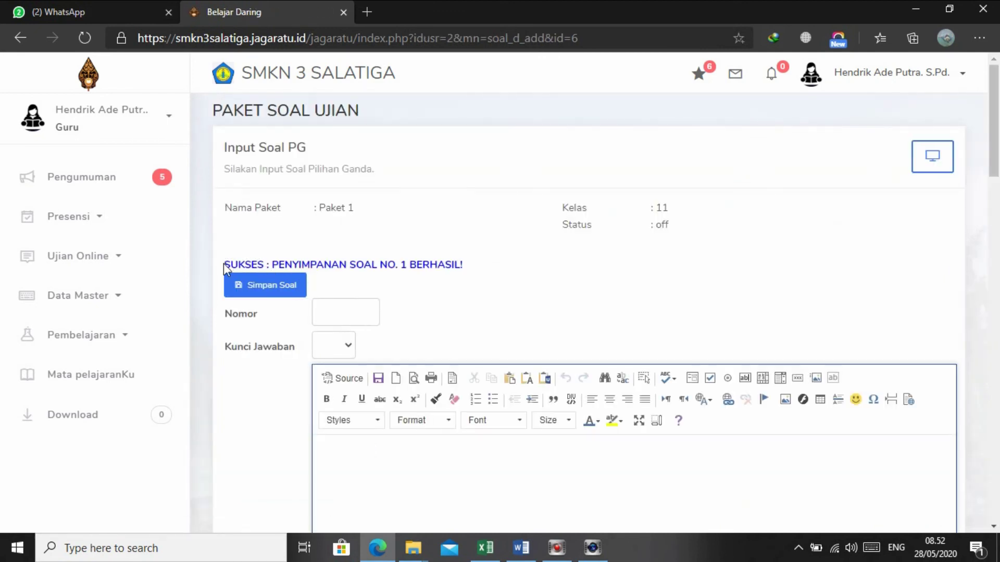
drag(227, 264, 474, 270)
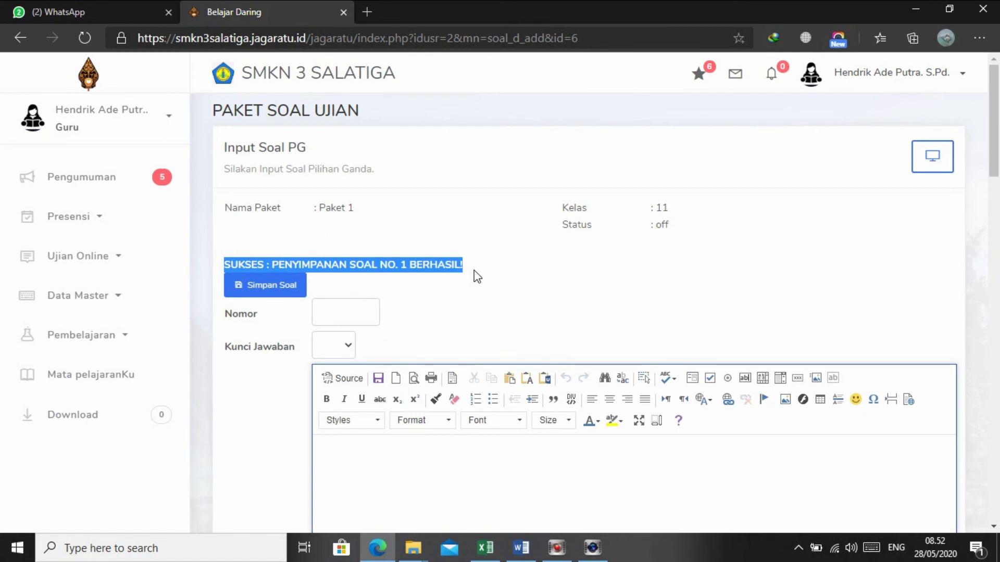
click(494, 266)
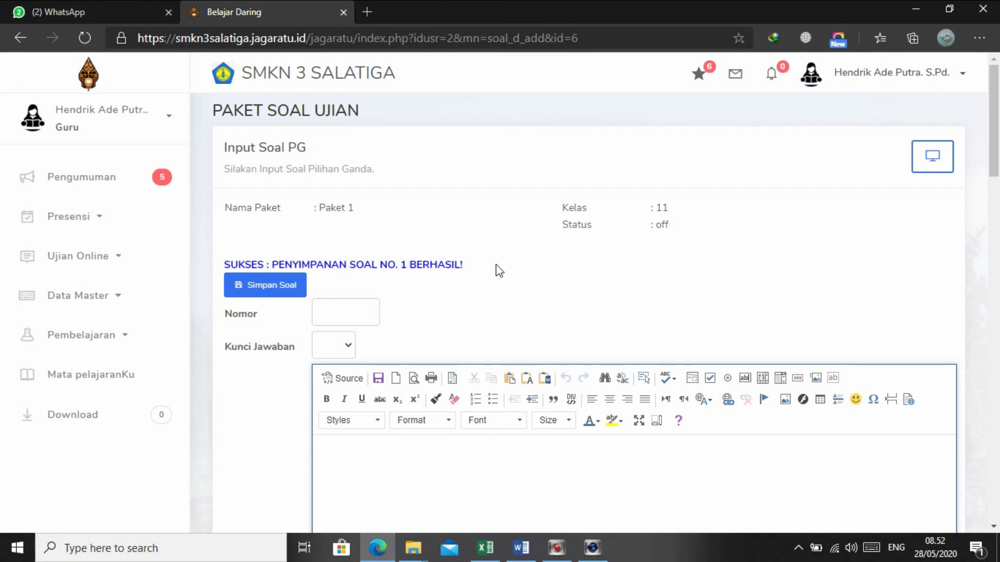
scroll(499, 270, down, 15)
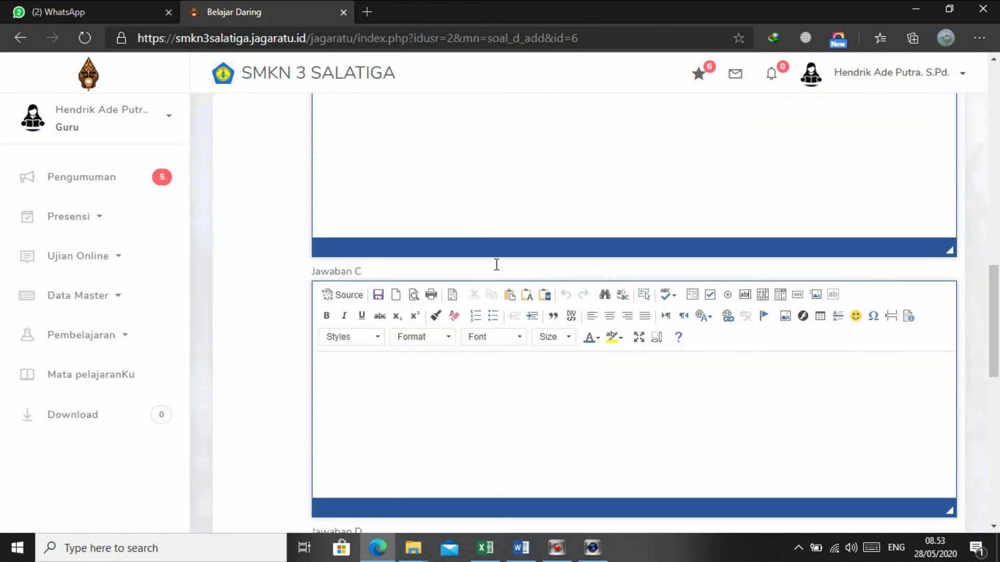
scroll(496, 264, down, 10)
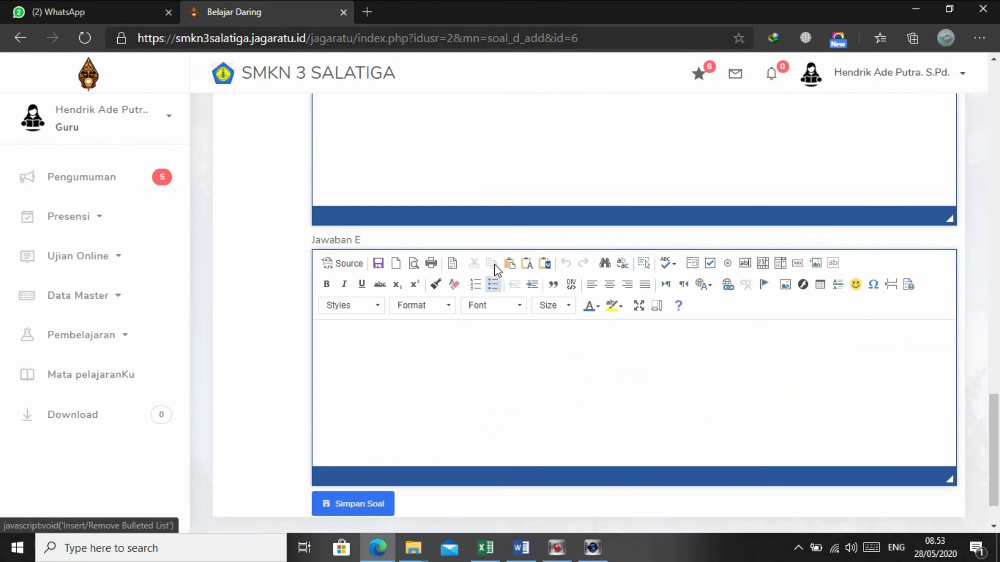
scroll(497, 270, up, 20)
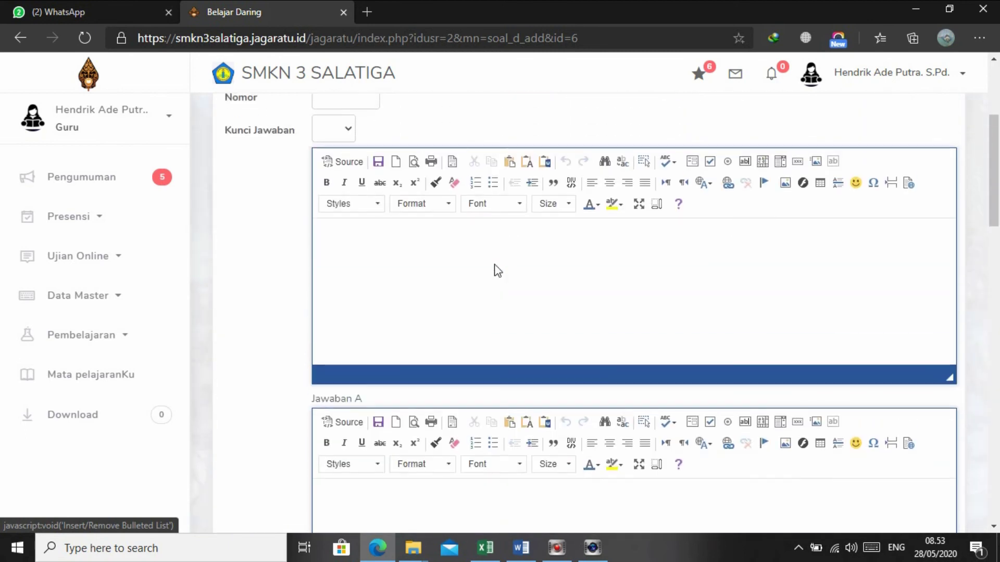
scroll(498, 270, up, 4)
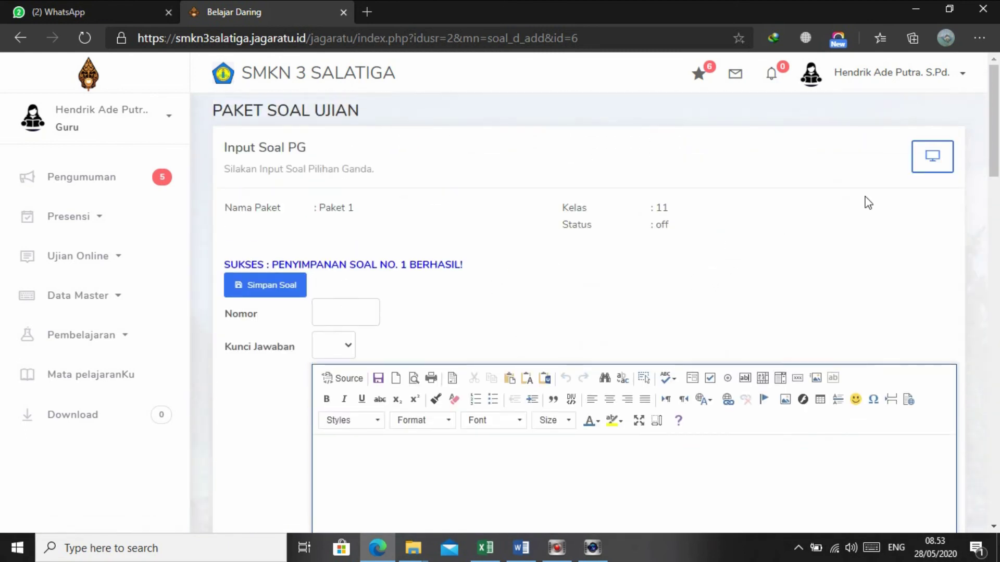
Return to the question package list, open the preview of Paket 1 and review question 1 with its key and answers
click(933, 159)
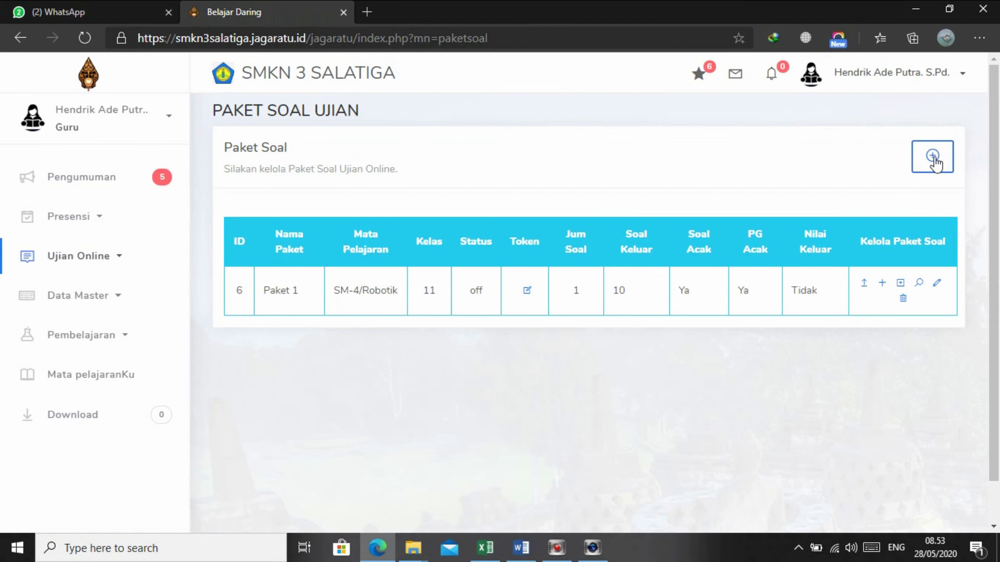
click(920, 284)
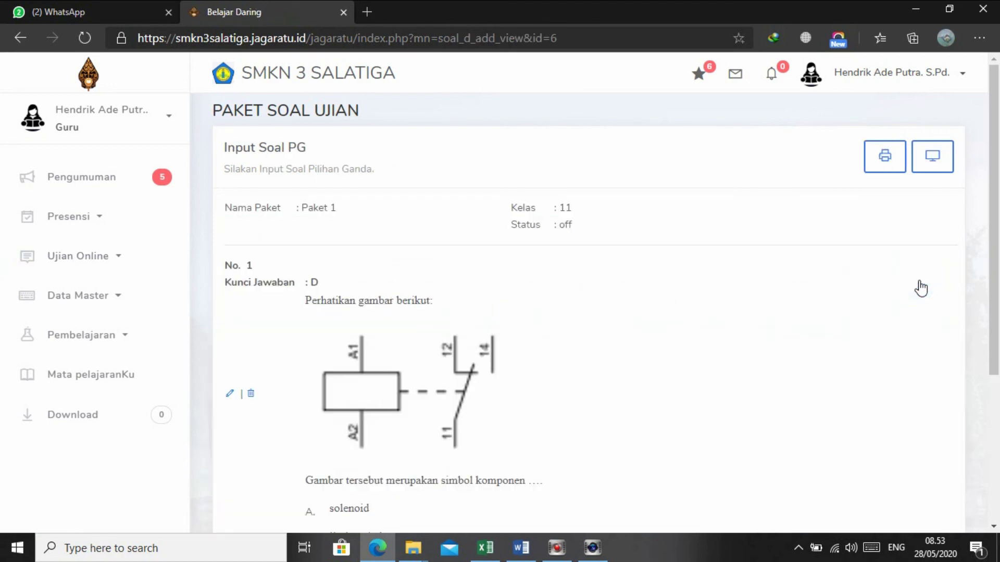
scroll(628, 283, down, 4)
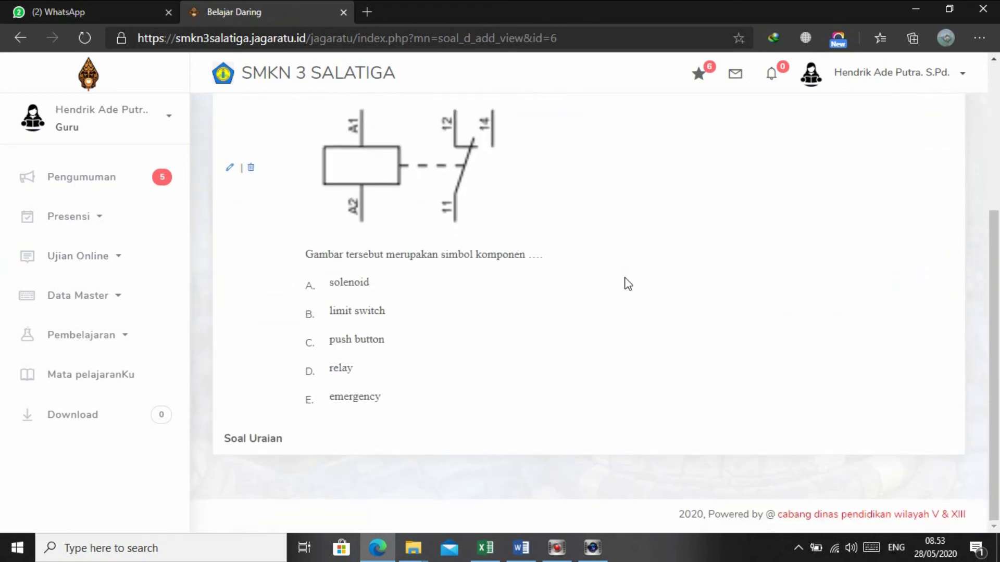
scroll(628, 284, up, 4)
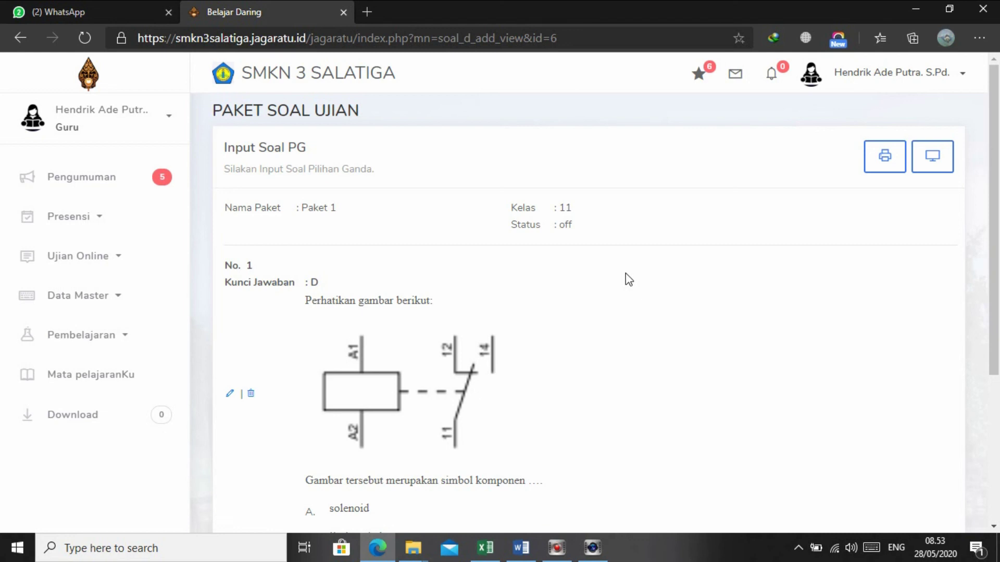
scroll(629, 279, down, 4)
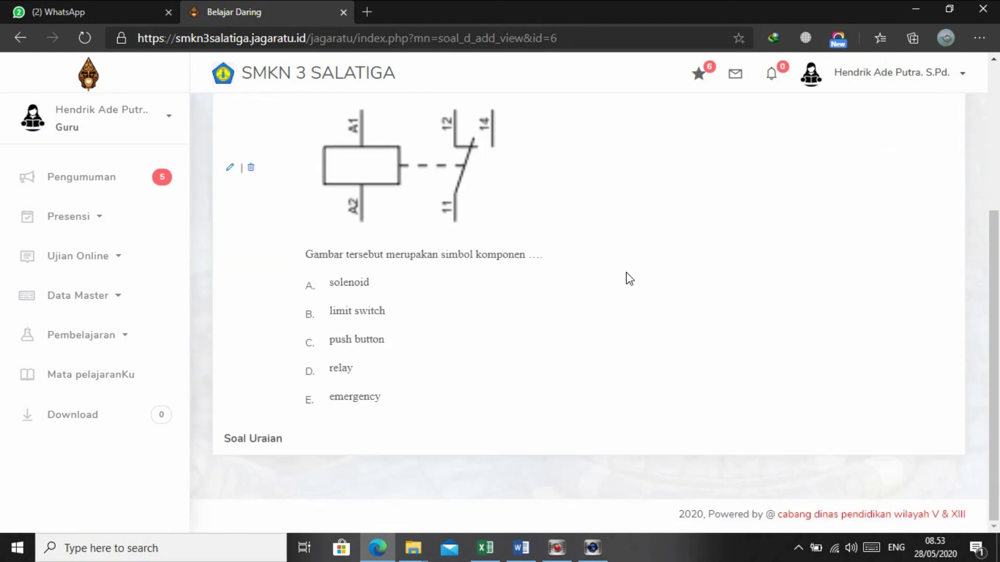
scroll(629, 279, up, 4)
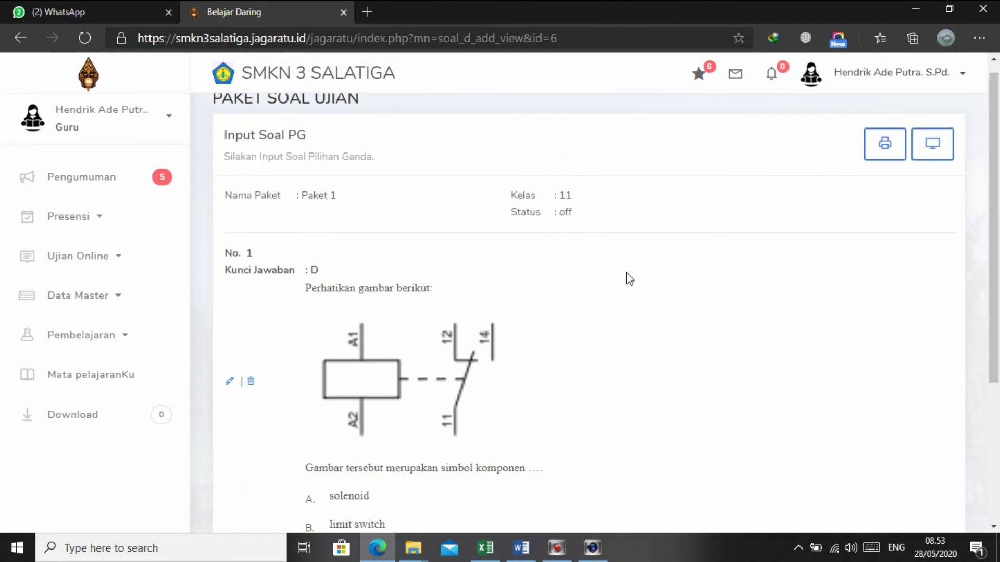
Try to print the Paket 1 question package, returning to its preview to look over question 1
click(884, 150)
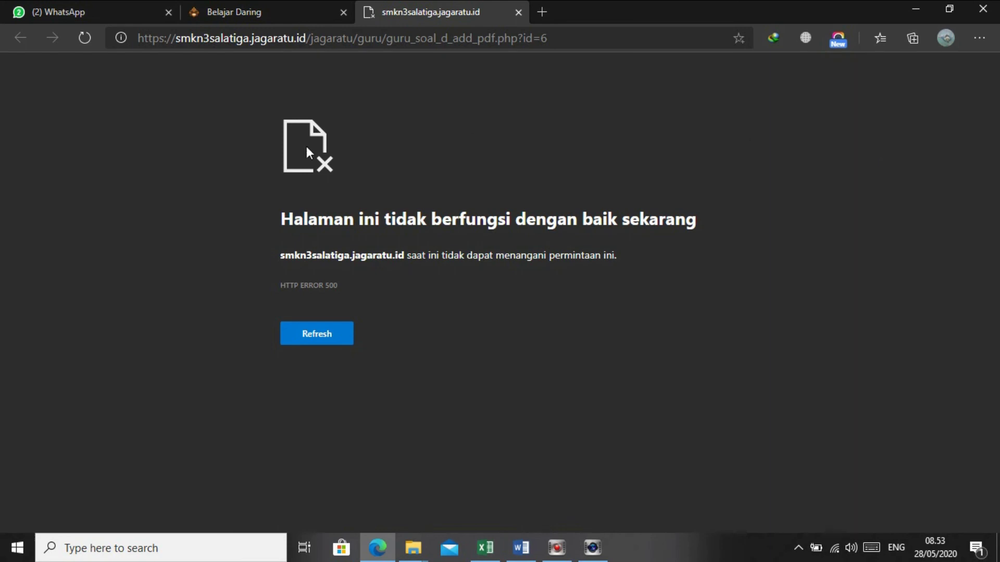
click(249, 6)
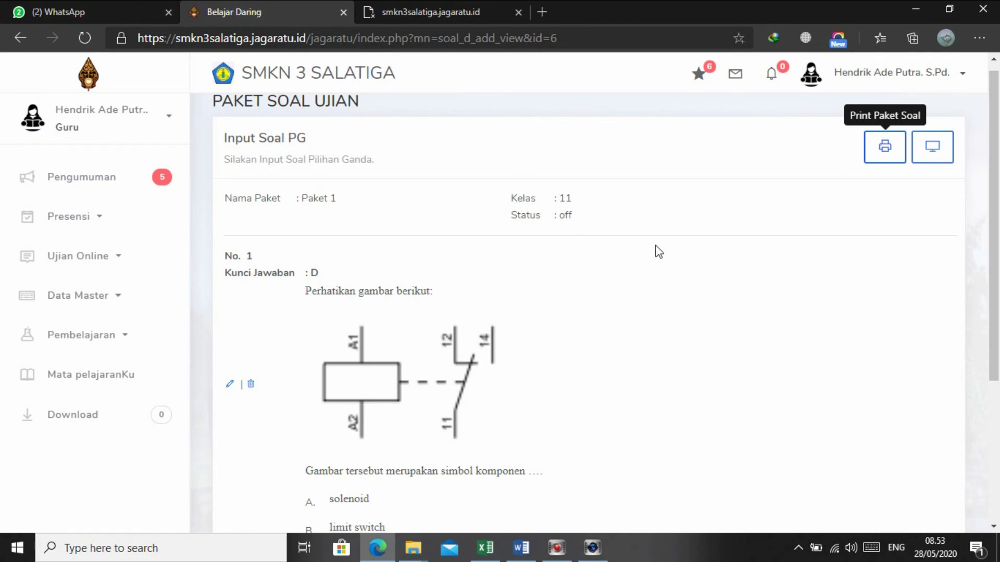
scroll(461, 205, down, 4)
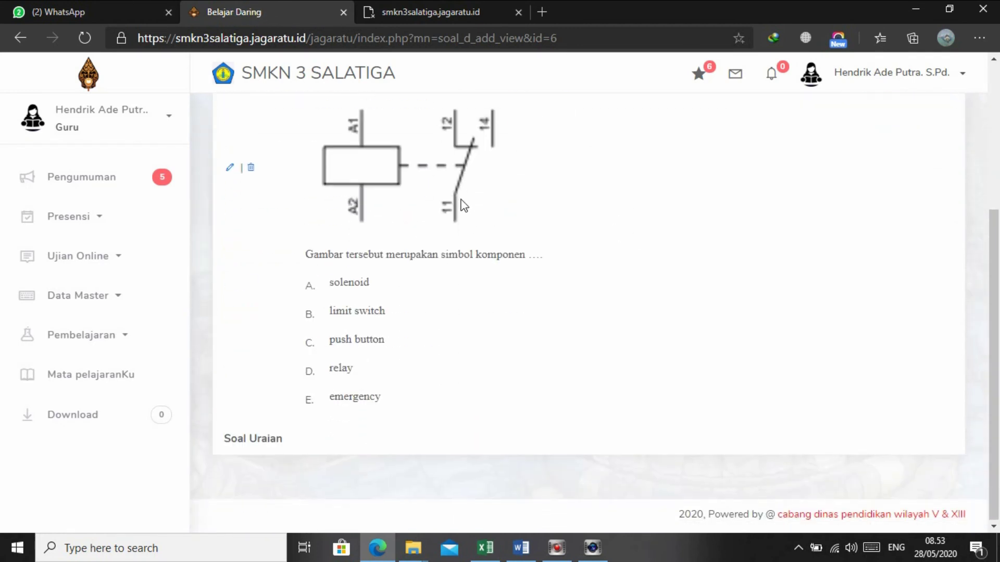
scroll(460, 204, up, 4)
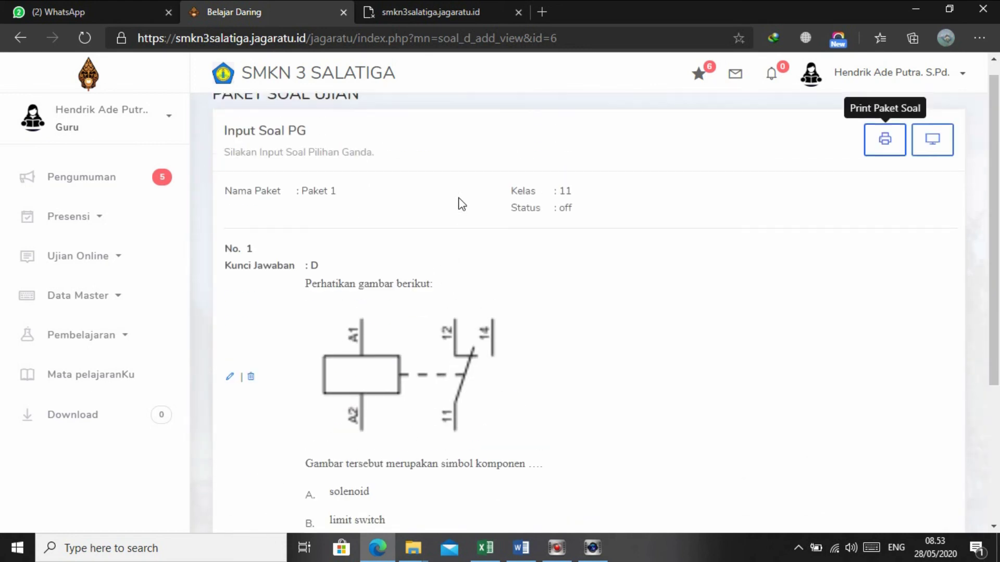